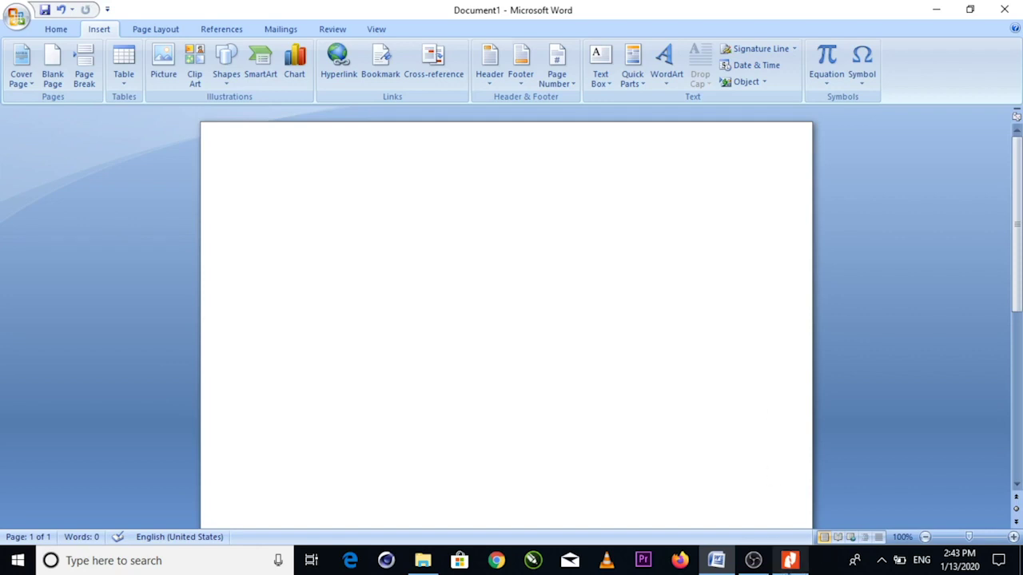
Step: Switch to Nitro Pro and copy the text from "A program is a set of instructions" through "maintenance and review"
click(791, 562)
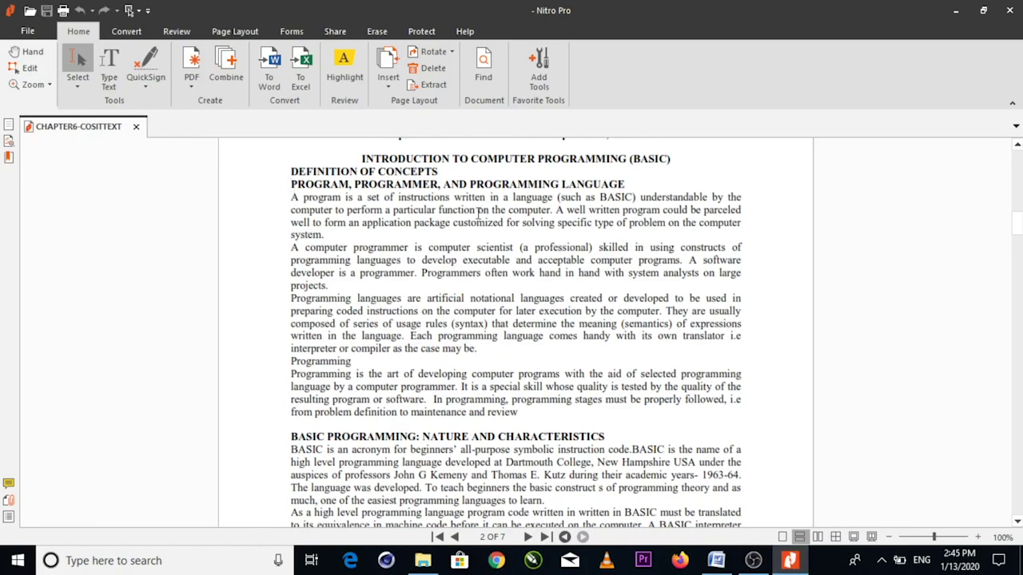
drag(294, 197, 498, 413)
right_click(496, 414)
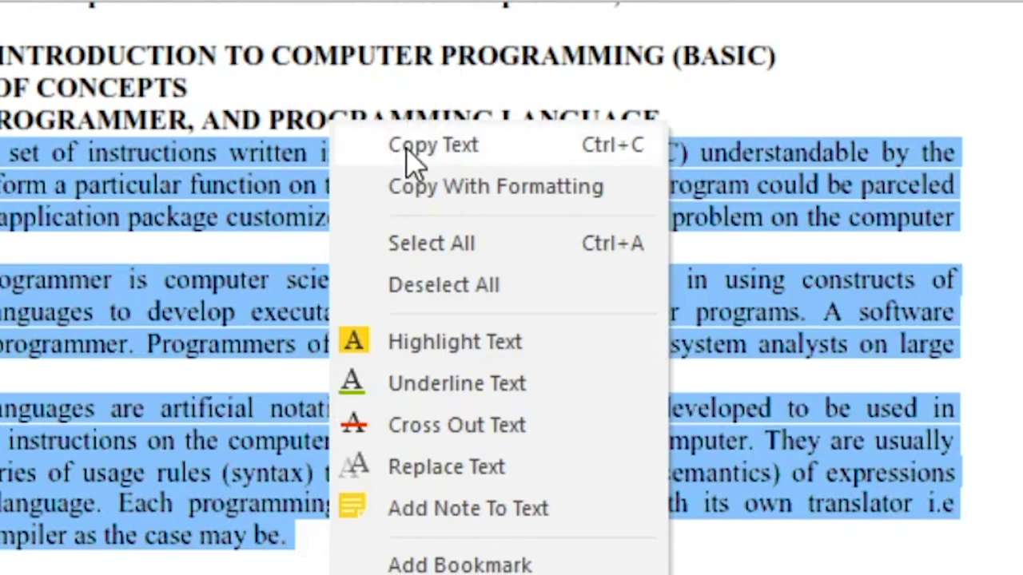
click(406, 147)
Step: Return to the blank Word document and paste the copied text at its beginning
click(716, 560)
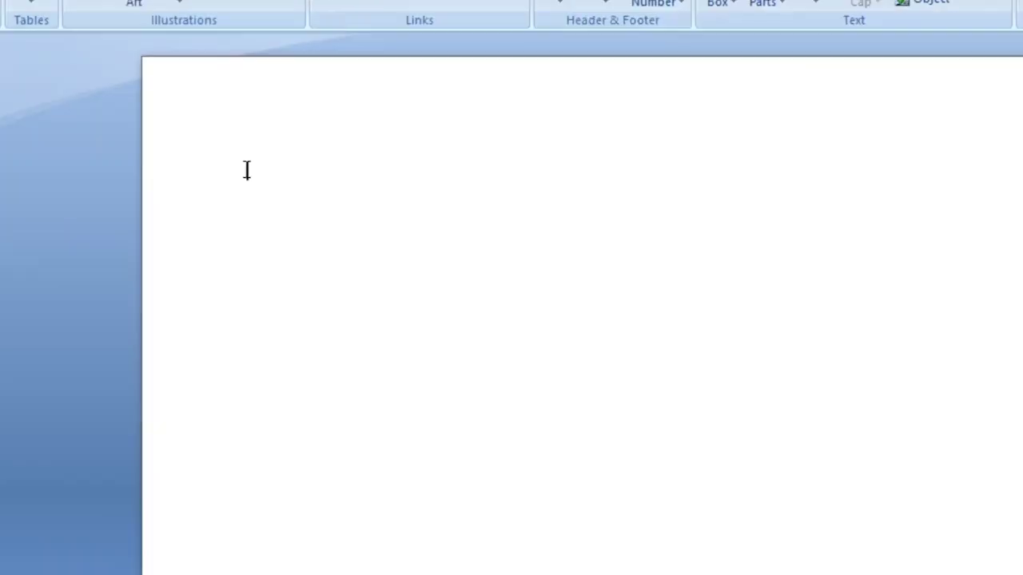
right_click(273, 197)
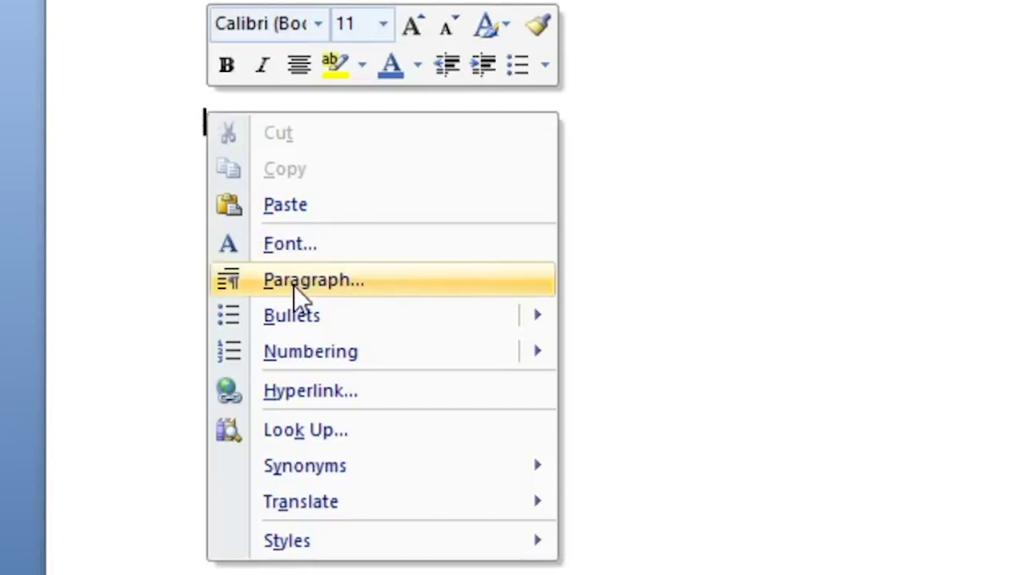
click(297, 204)
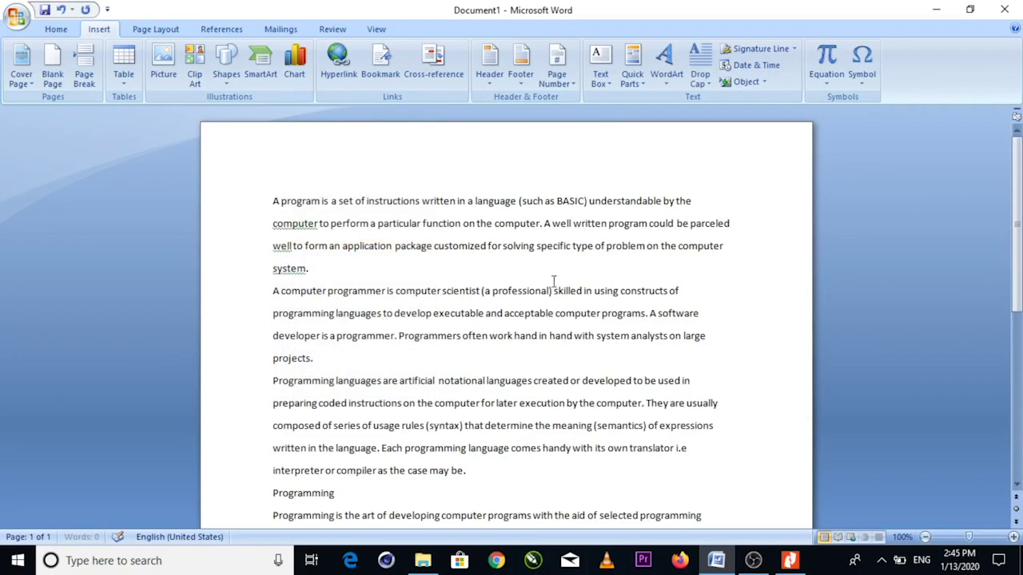
Step: Select all of the pasted text and apply the Justify alignment
mouse_move(1011, 217)
mouse_down()
mouse_move(1011, 351)
mouse_move(1011, 217)
mouse_move(1017, 314)
mouse_move(1016, 226)
mouse_up()
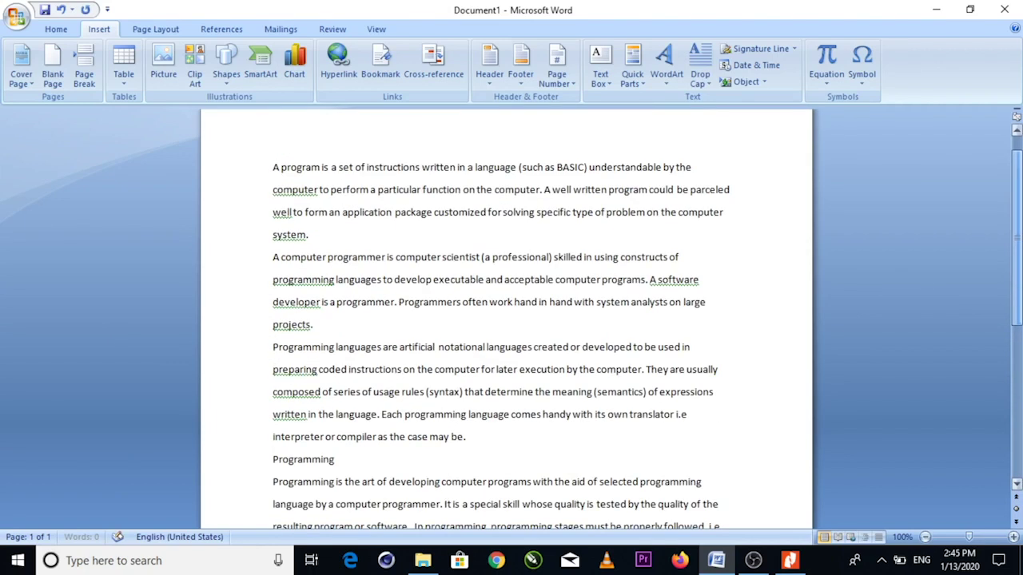
drag(1017, 297, 1018, 387)
drag(588, 382, 242, 206)
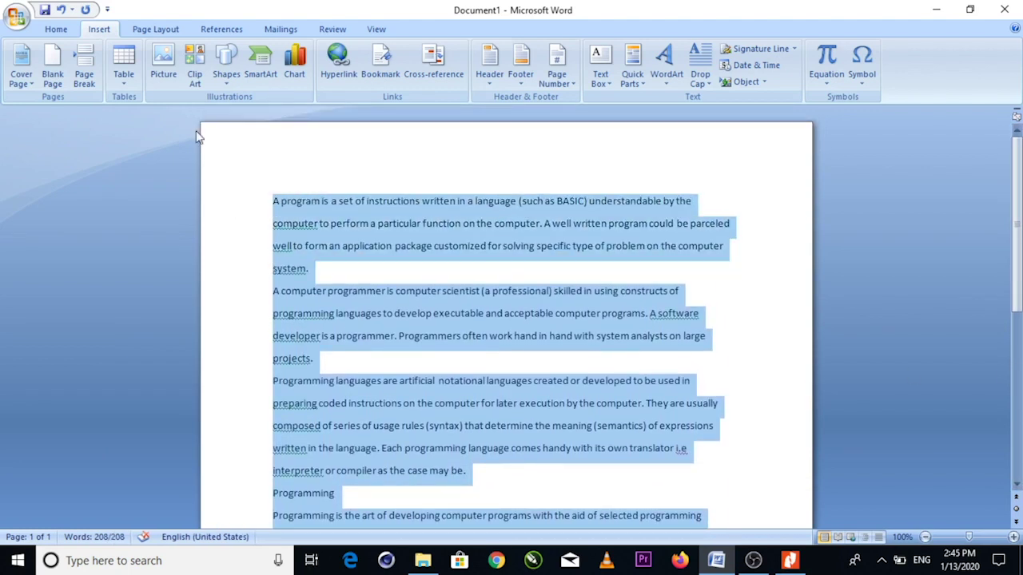
click(56, 29)
click(388, 77)
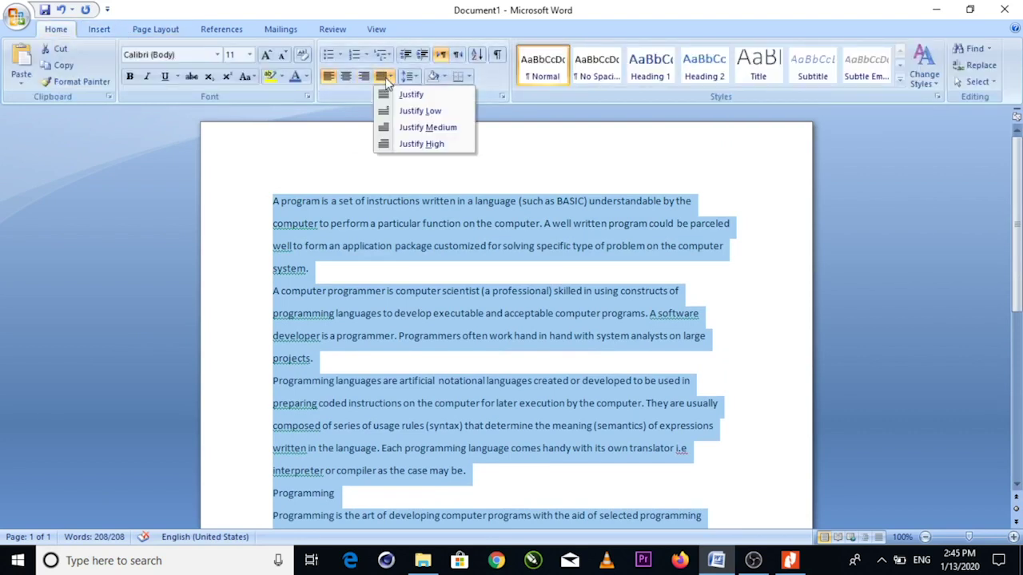
click(409, 95)
Step: Try the Justify High and Justify Medium alignments on the selected text, restoring plain Justify at the end
click(388, 77)
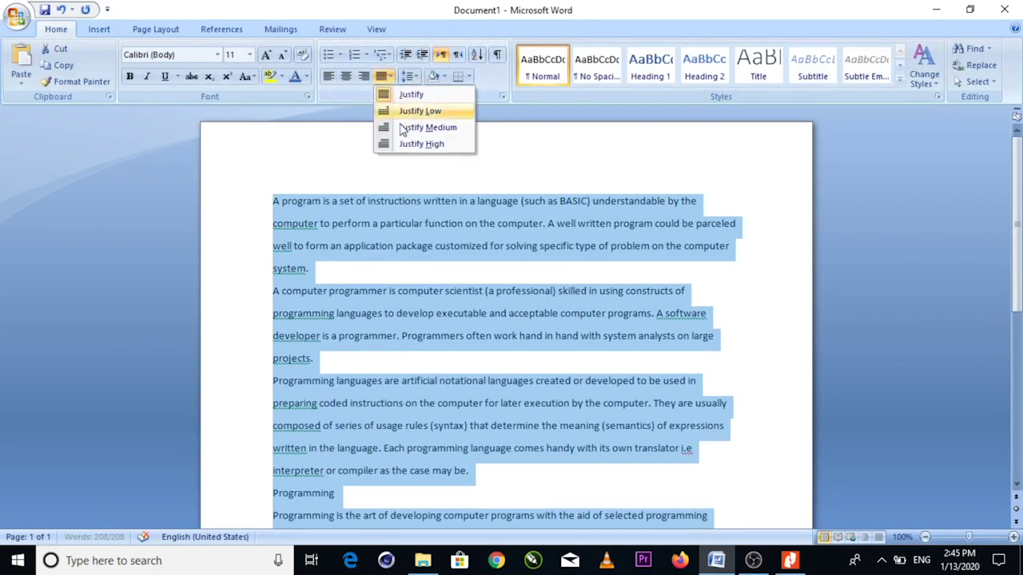
click(421, 144)
click(388, 76)
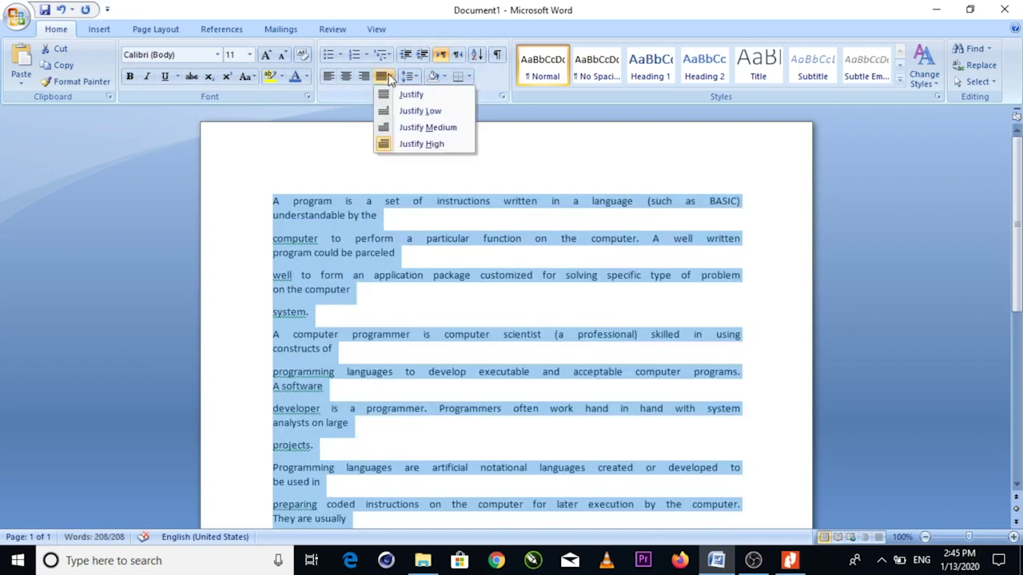
click(424, 127)
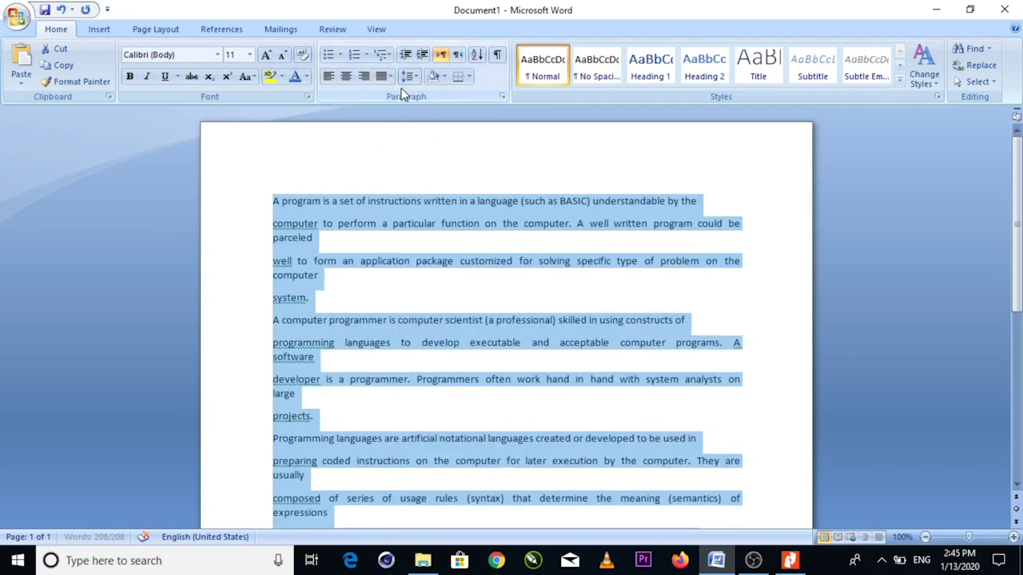
click(388, 77)
click(404, 97)
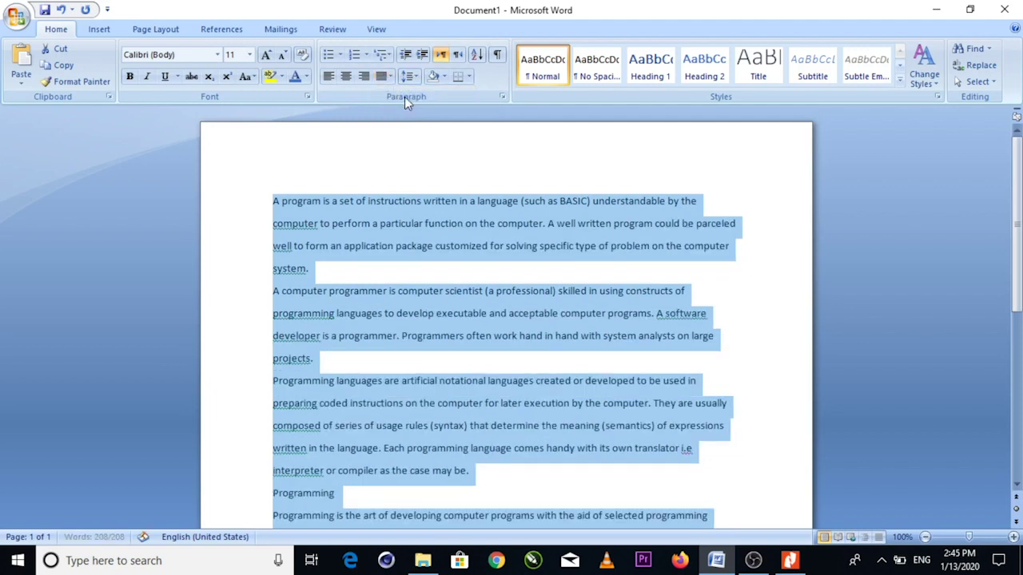
click(388, 77)
click(404, 95)
click(316, 243)
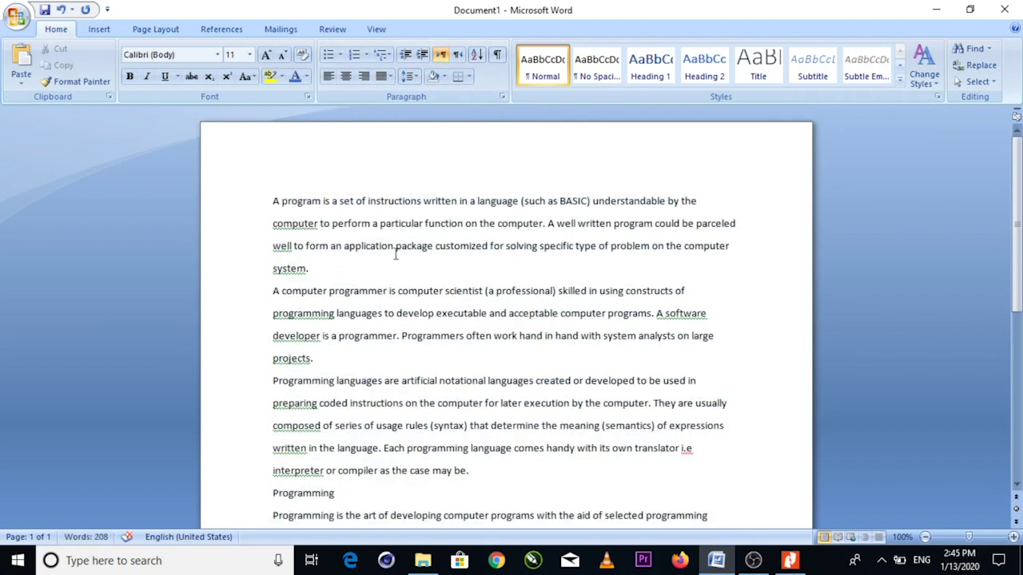
Step: Remove the line breaks inside the first paragraph so its text runs continuously through "computer system."
key(BackSpace)
click(694, 200)
key(BackSpace)
key(BackSpace)
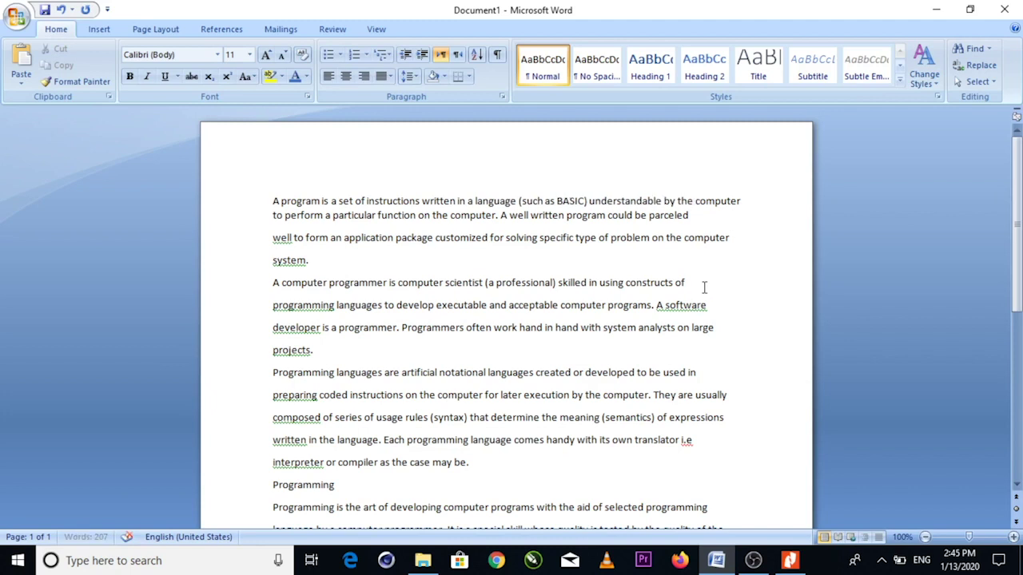
click(273, 237)
key(BackSpace)
click(684, 216)
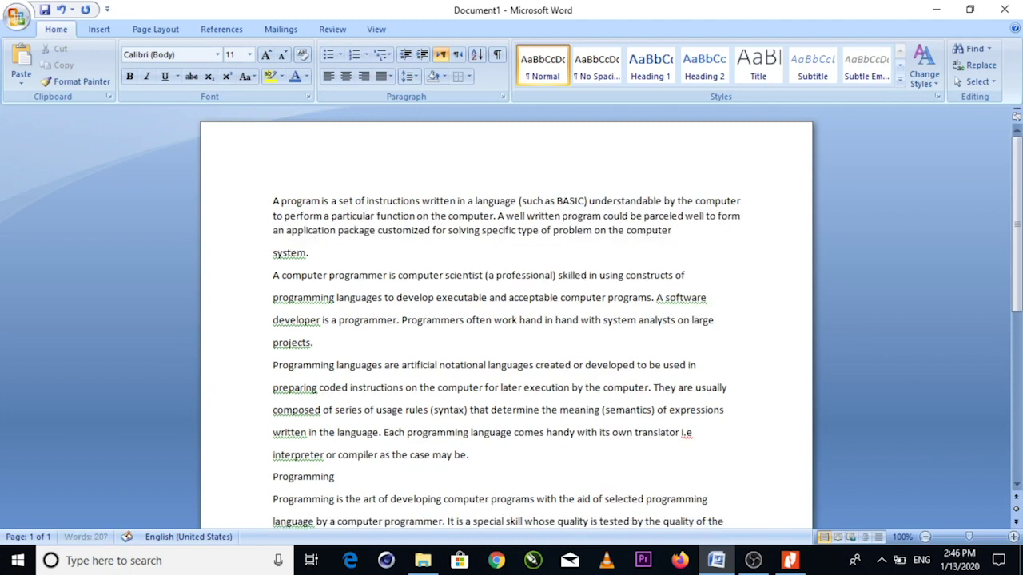
click(274, 254)
key(BackSpace)
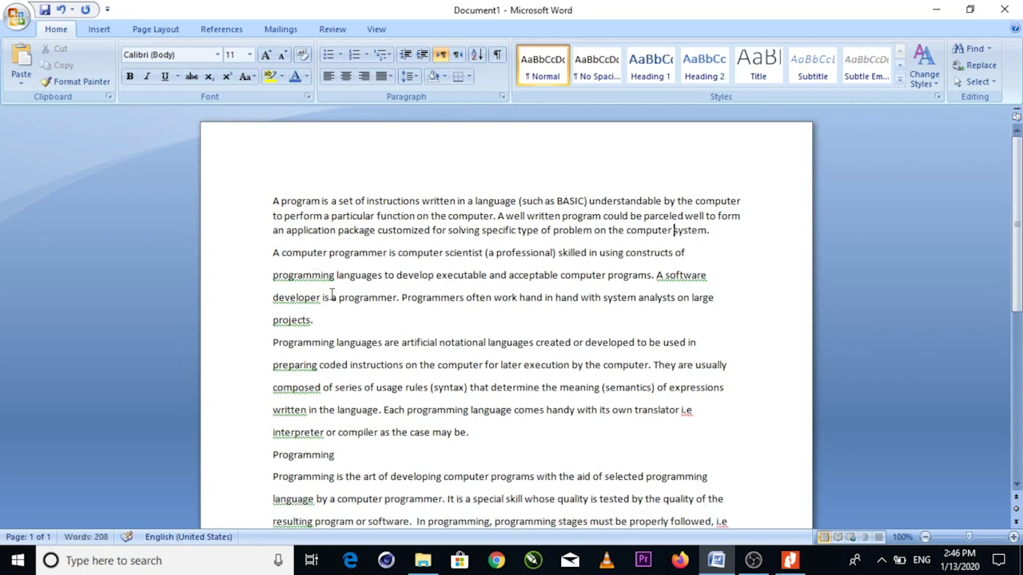
Step: Join the first three lines of the paragraph beginning "A computer programmer" by removing their line breaks
click(274, 253)
key(BackSpace)
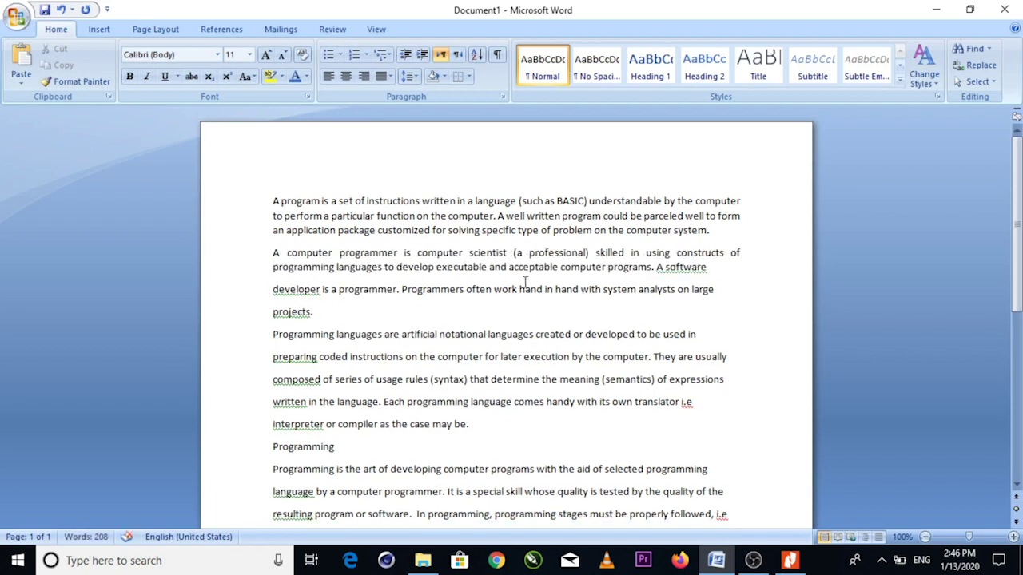
key(Down)
key(BackSpace)
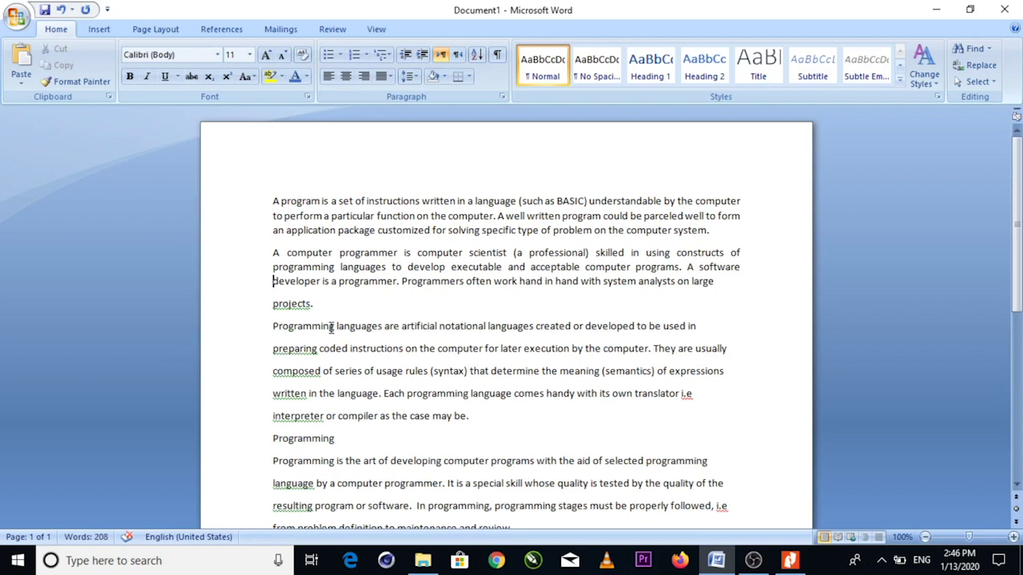
Step: Remove the line breaks inside the paragraph beginning "Programming languages are artificial" so its text runs continuously
click(274, 352)
key(BackSpace)
click(274, 365)
key(BackSpace)
click(276, 378)
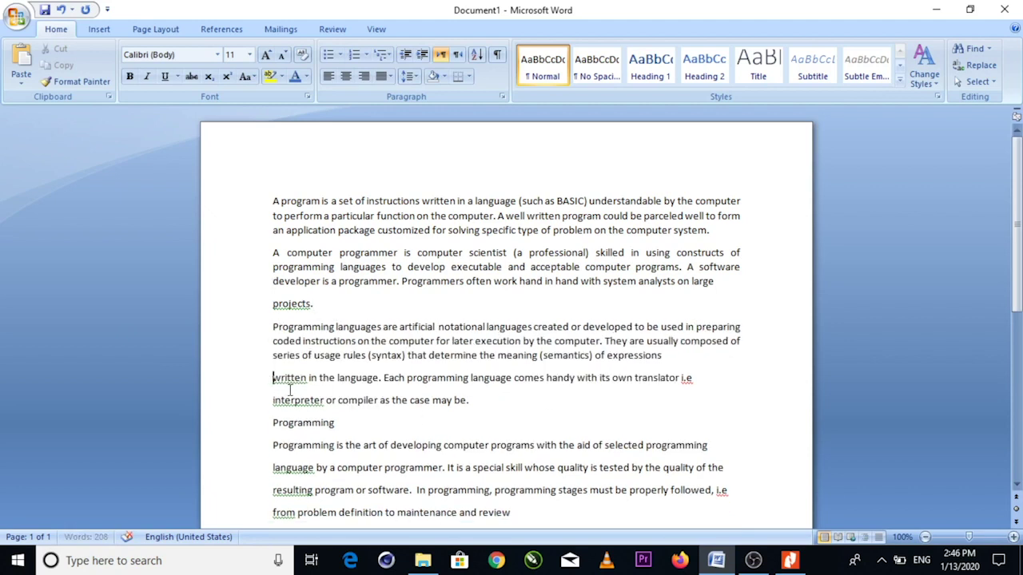
key(BackSpace)
click(274, 394)
key(BackSpace)
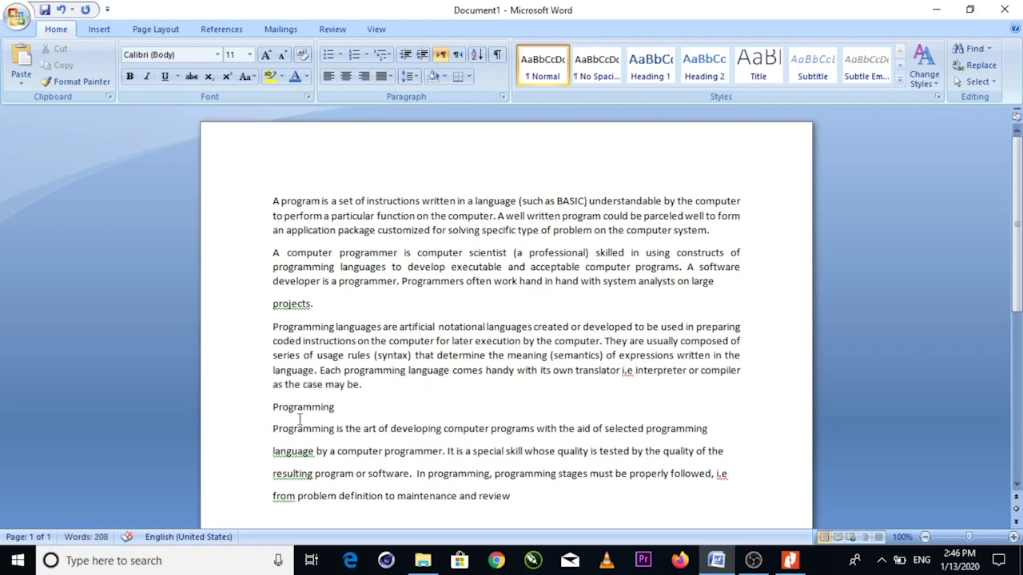
Step: Join the lines of the last paragraph, beginning "Programming is the art", by removing its line breaks
scroll(450, 467, down, 3)
click(274, 344)
key(BackSpace)
click(275, 359)
key(BackSpace)
click(275, 373)
key(BackSpace)
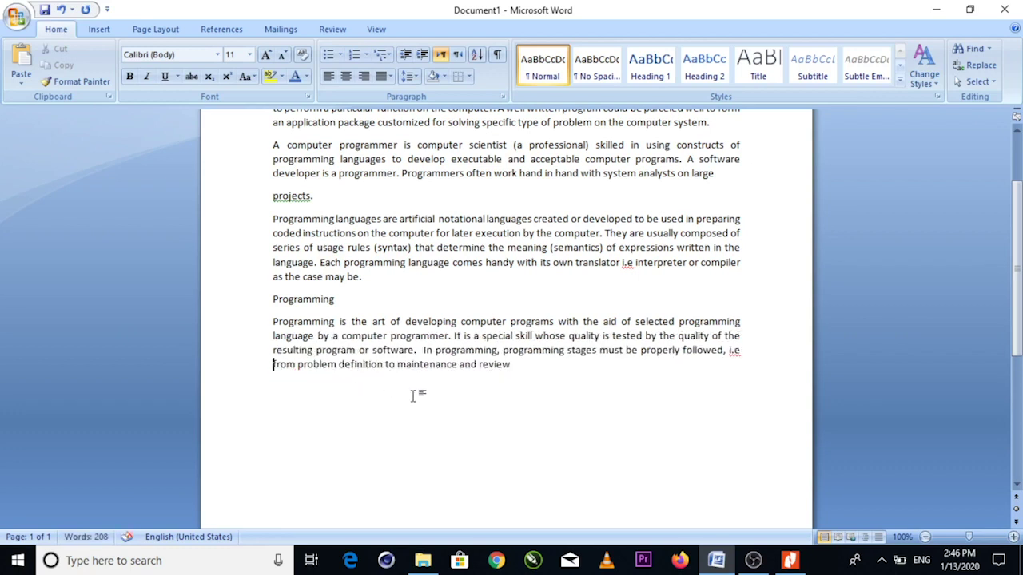
Step: Make the words "A program" at the start of the first paragraph bold
scroll(1020, 250, up, 3)
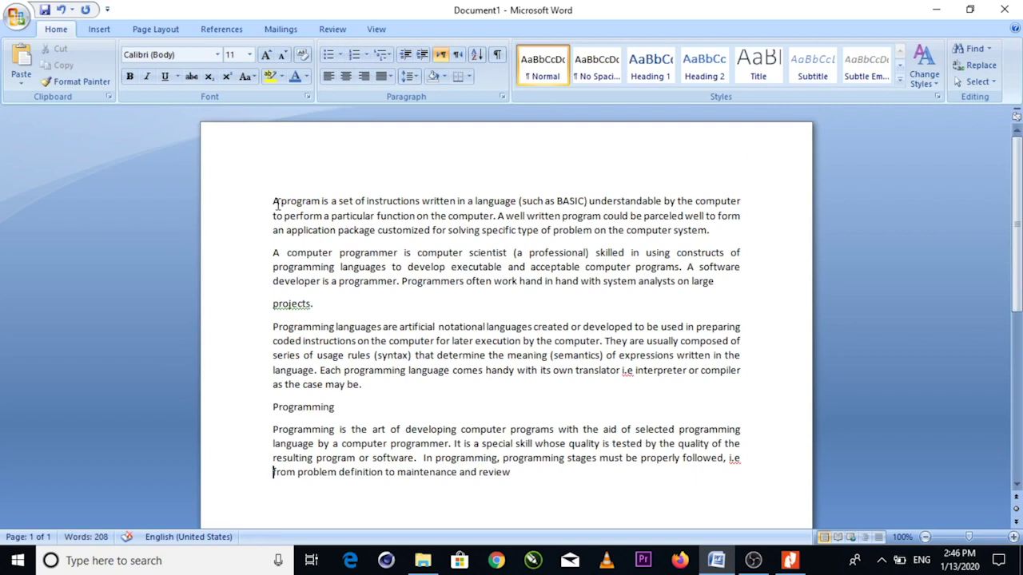
drag(271, 201, 323, 201)
click(129, 76)
click(344, 355)
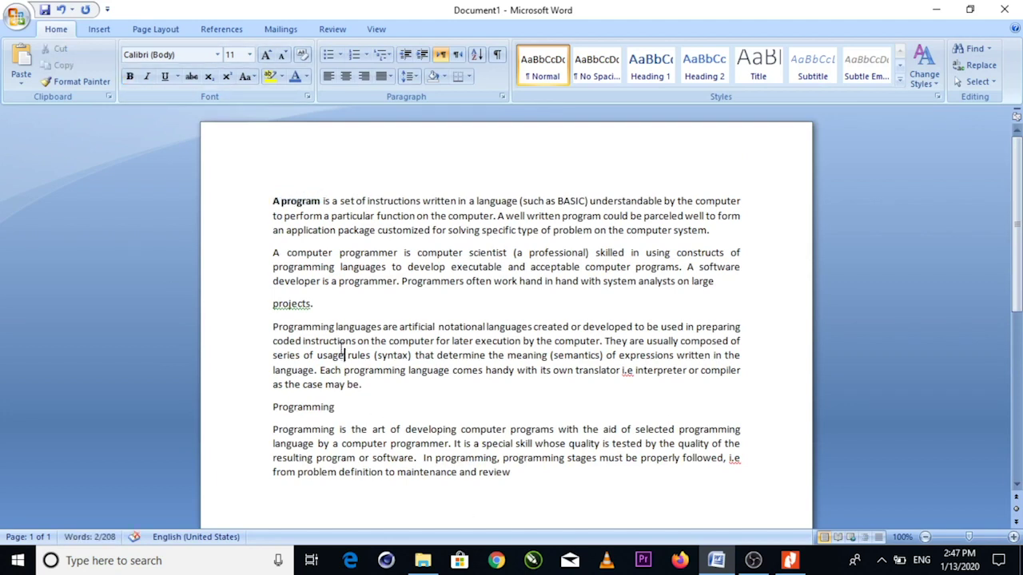
Step: Bold the opening words "Programming languages" in their paragraph and "Programming" at the start of the last paragraph
drag(271, 328, 380, 327)
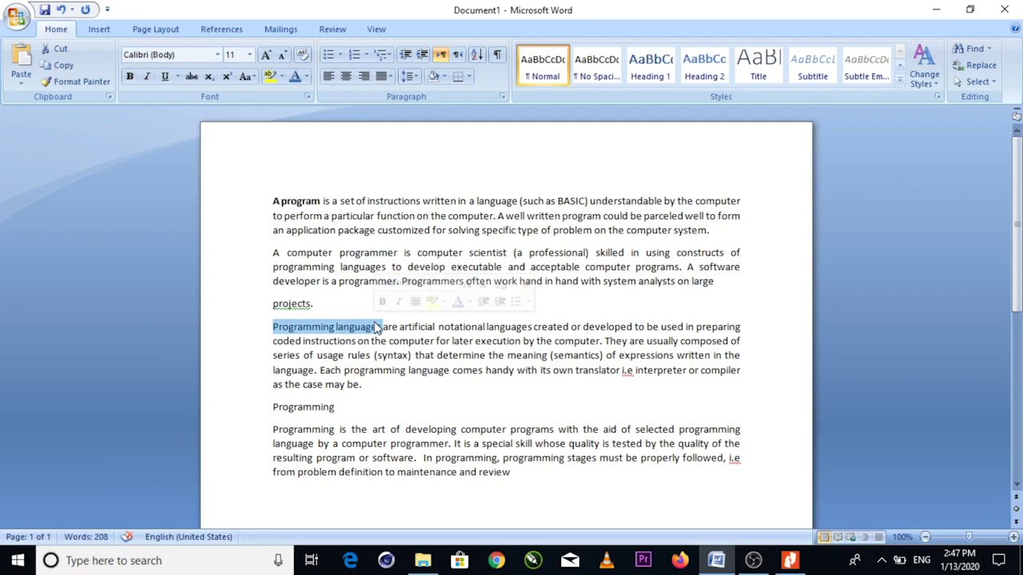
click(130, 76)
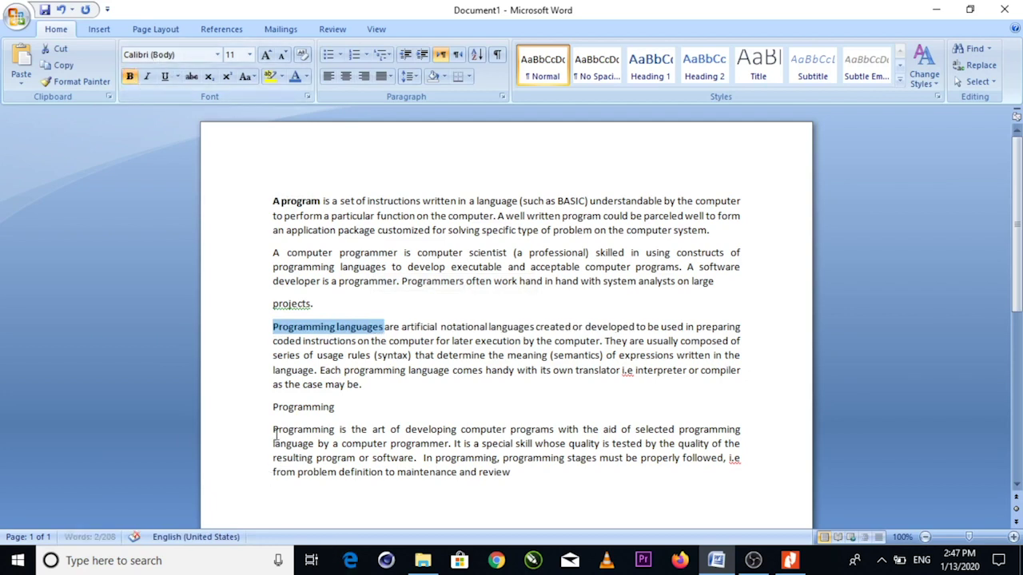
drag(274, 431, 336, 431)
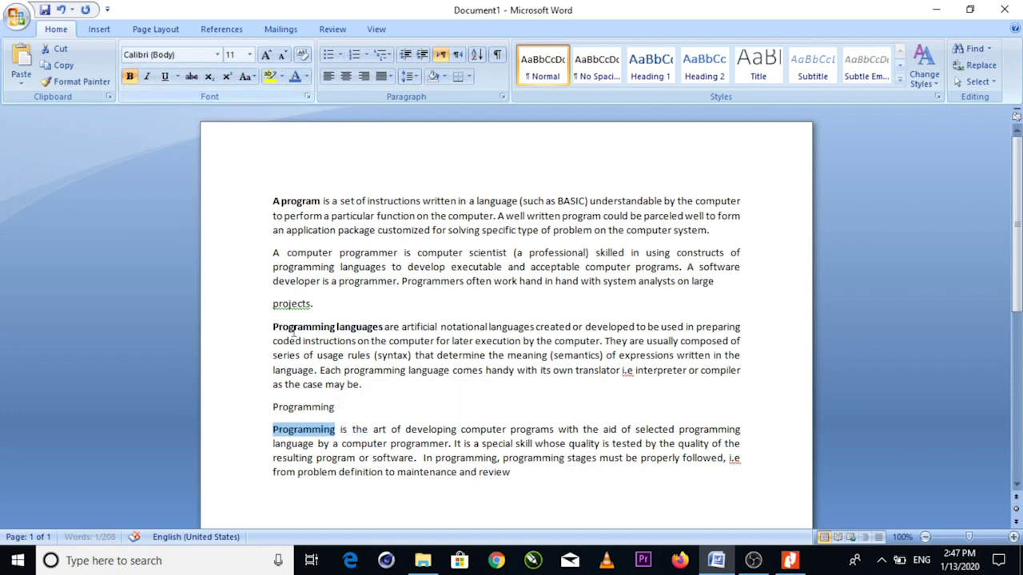
click(434, 409)
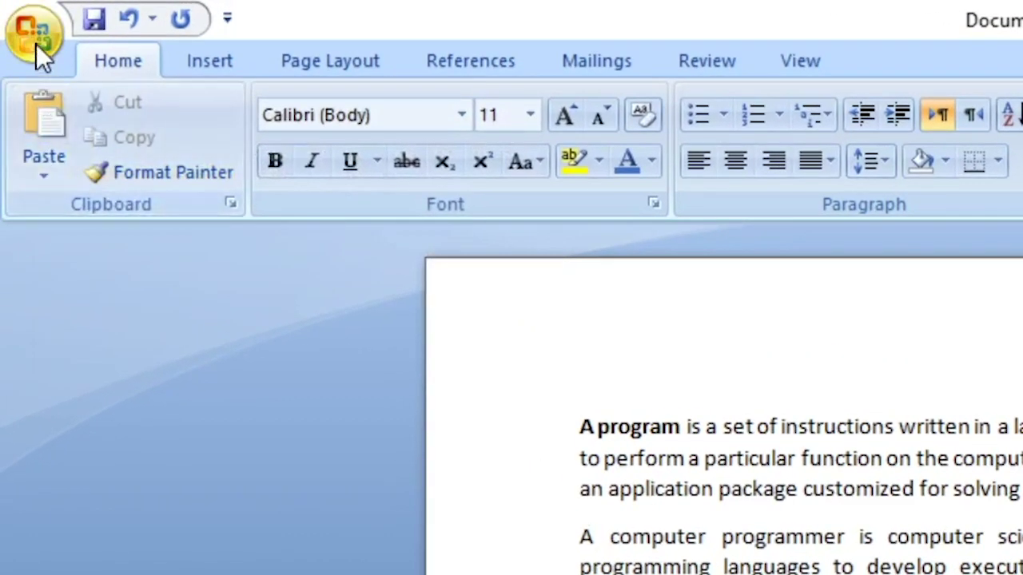
Step: Start saving a copy of the document in the Word 97-2003 Document format
click(36, 41)
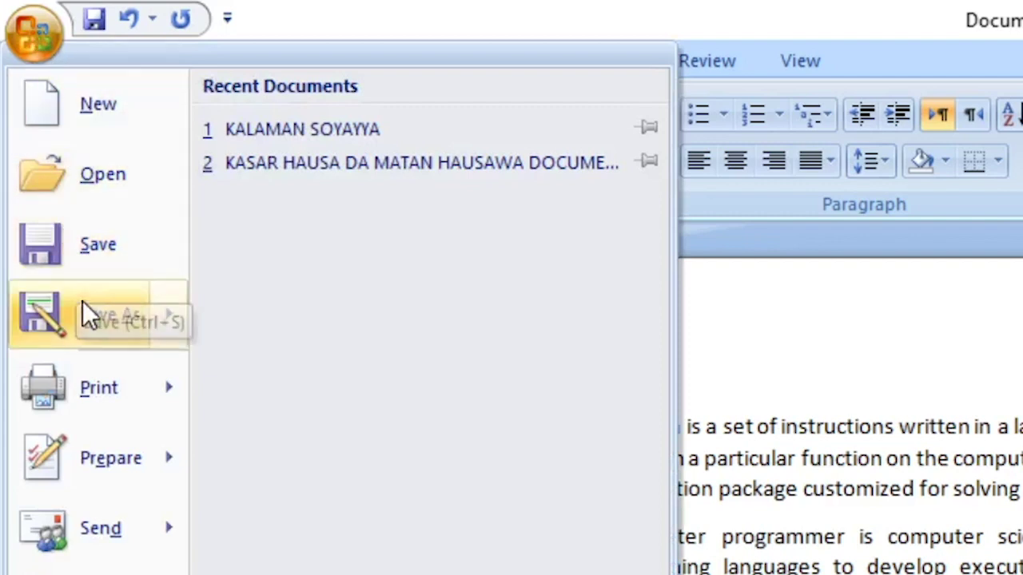
mouse_move(87, 315)
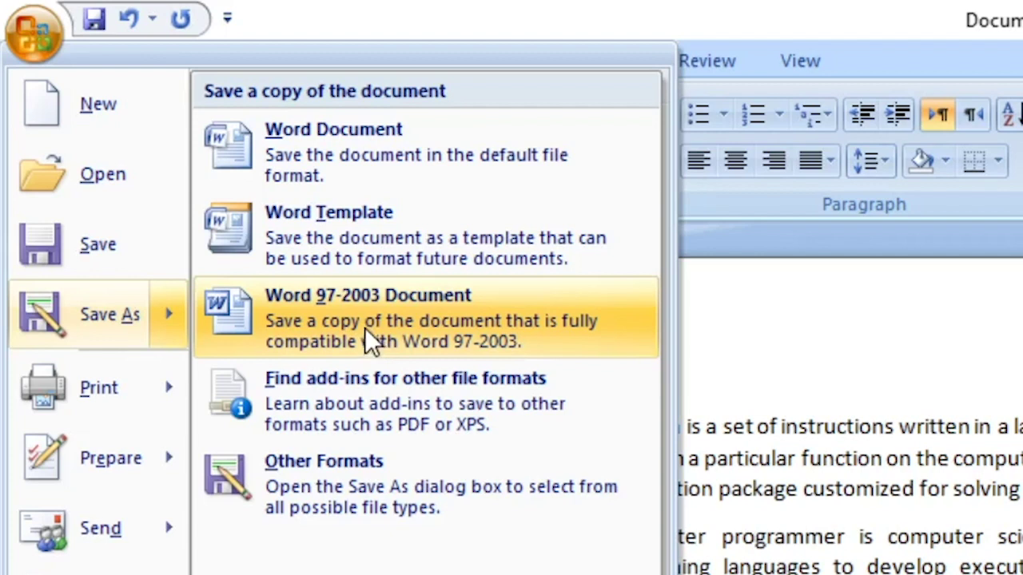
click(375, 344)
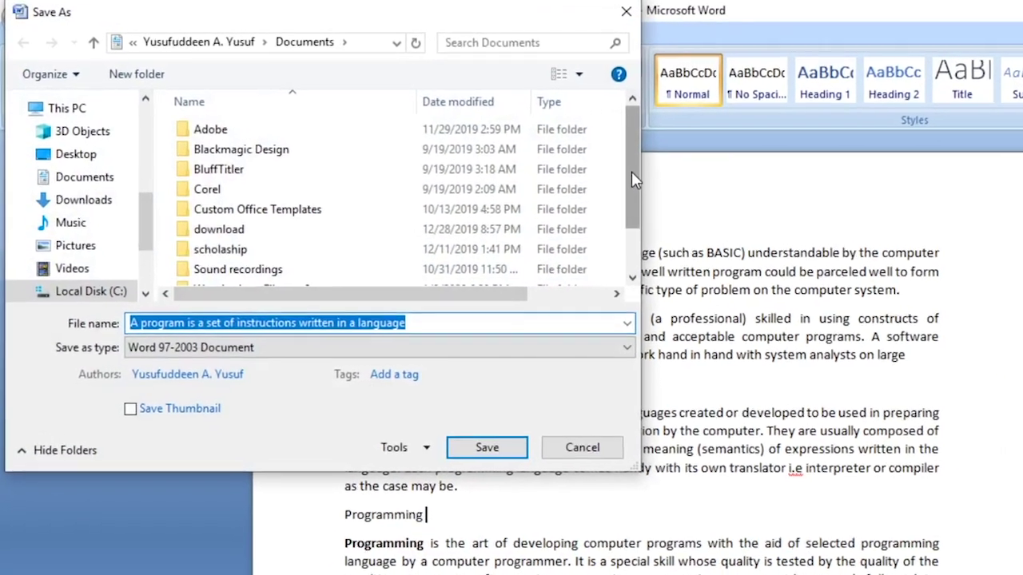
Step: Save the document to the Desktop under the file name training
drag(631, 180, 632, 220)
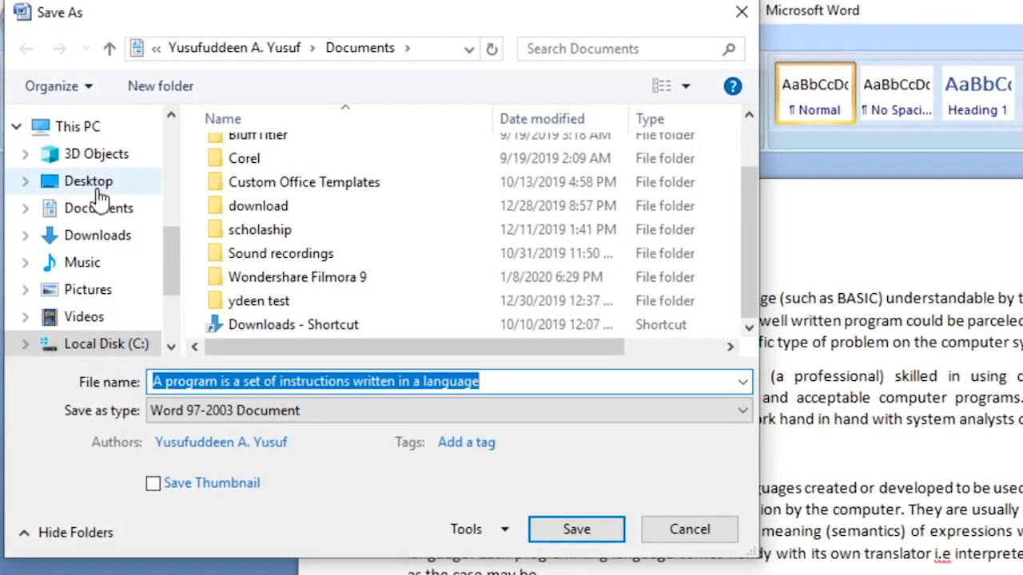
click(81, 181)
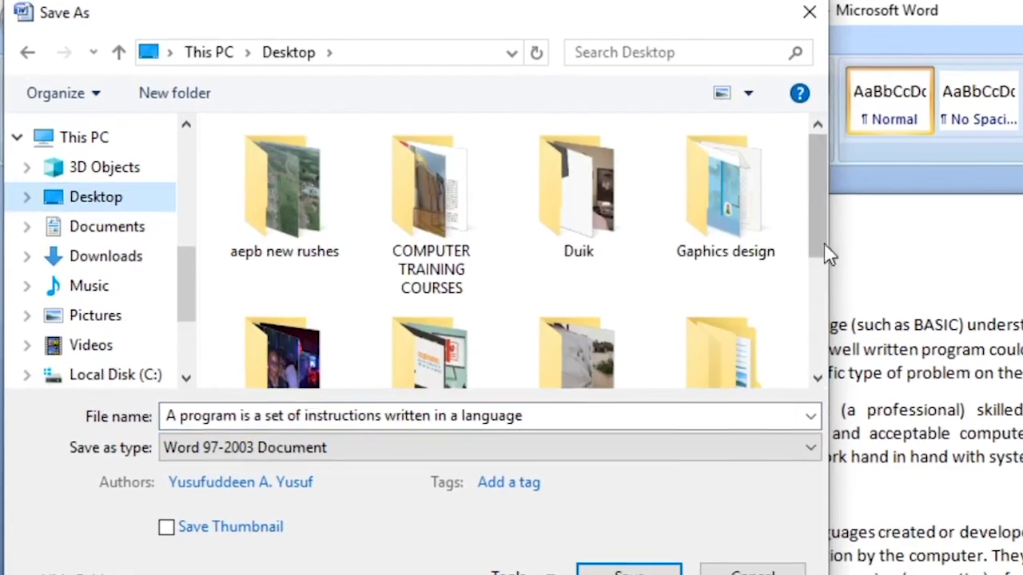
drag(813, 195, 878, 259)
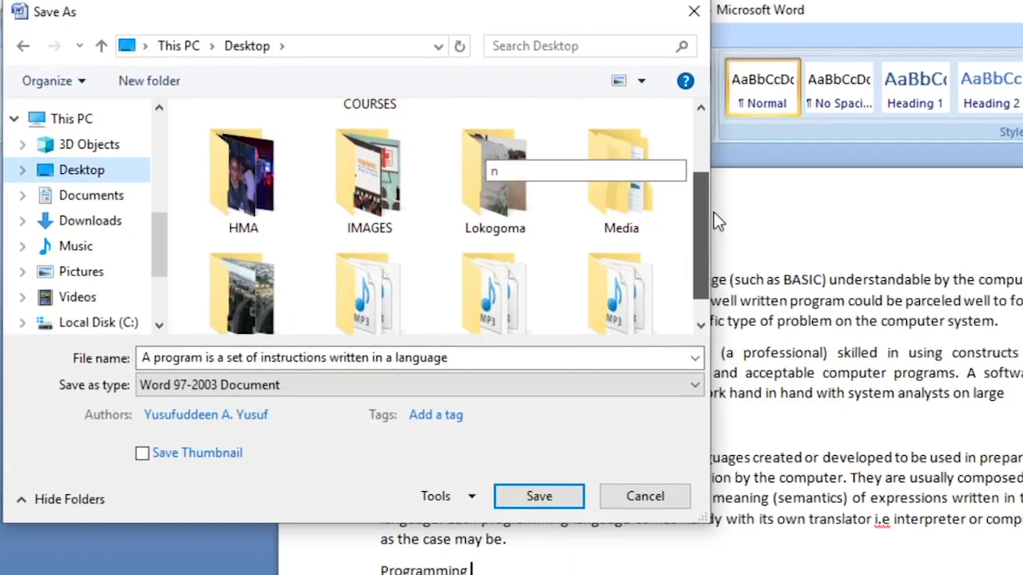
drag(714, 211, 722, 142)
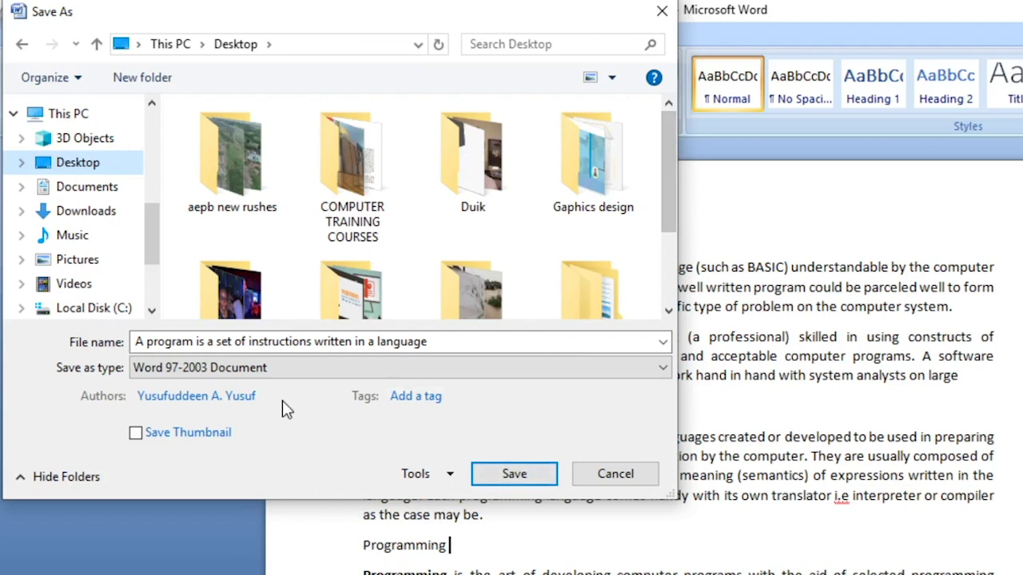
drag(456, 345, 3, 320)
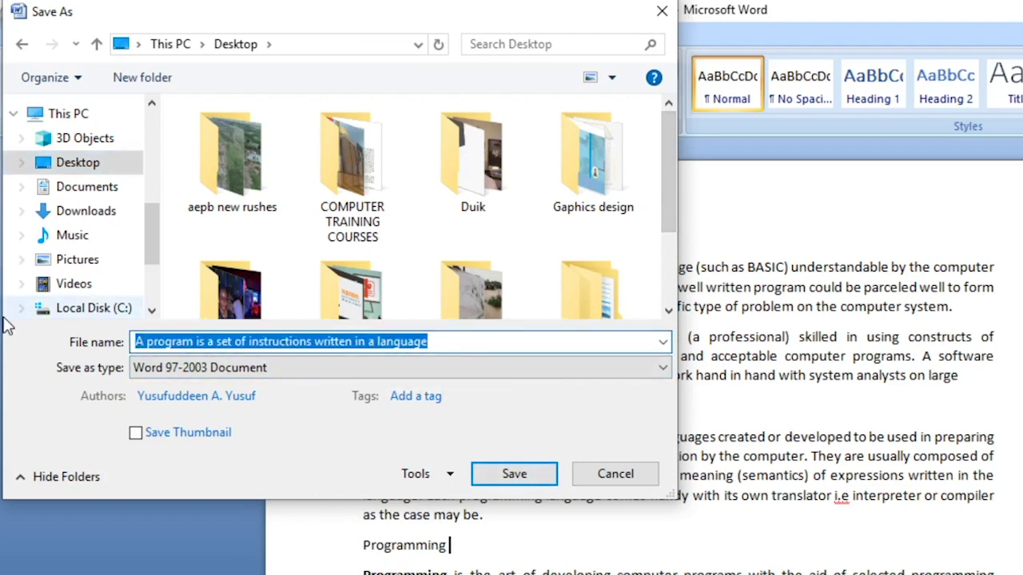
text(tra)
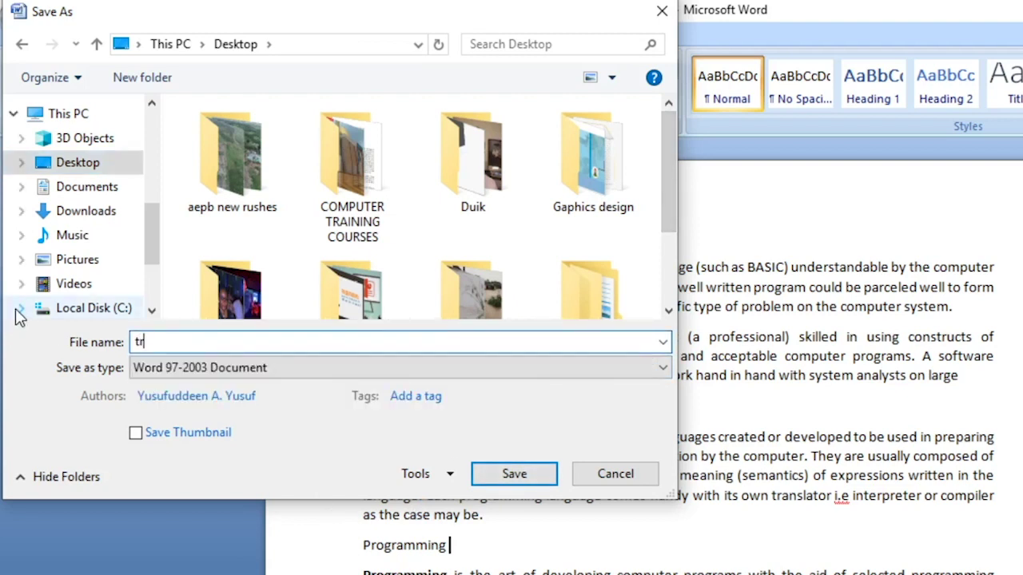
text(ining)
click(531, 474)
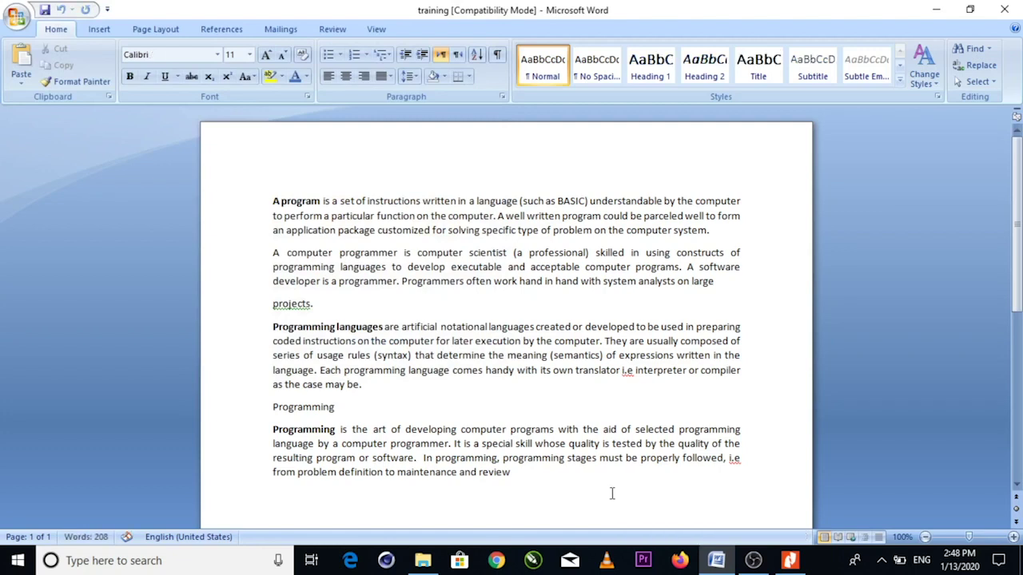
Step: Close the document, the source PDF and the Downloads folder window to reach the desktop
click(1006, 8)
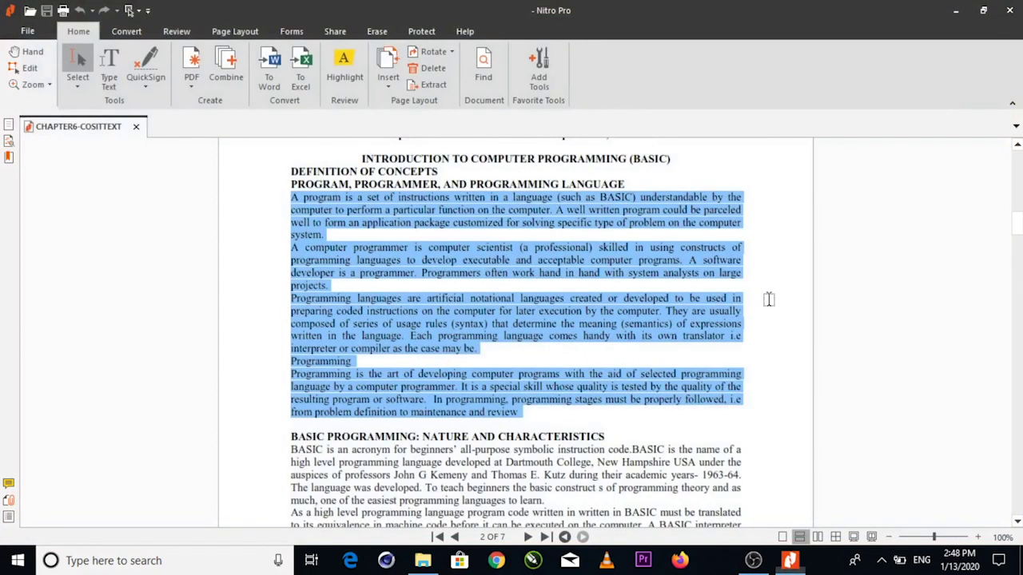
click(1011, 9)
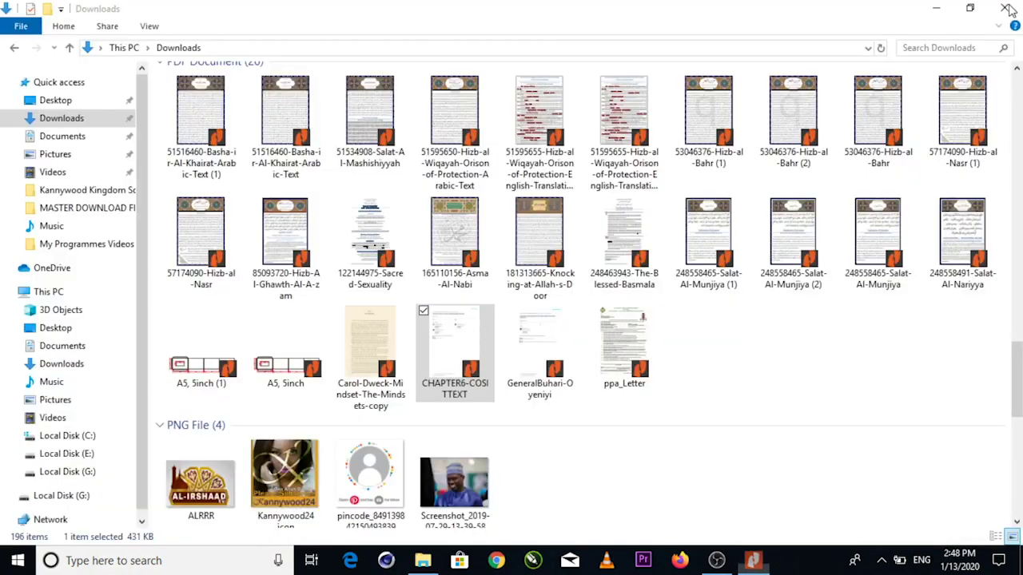
click(1007, 6)
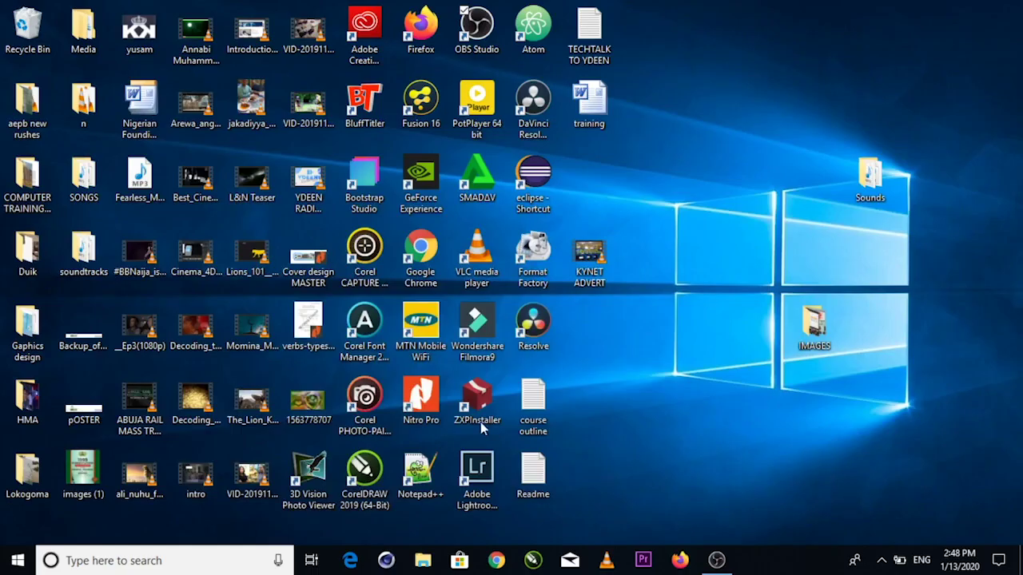
Step: Open the saved training document from the desktop
click(591, 106)
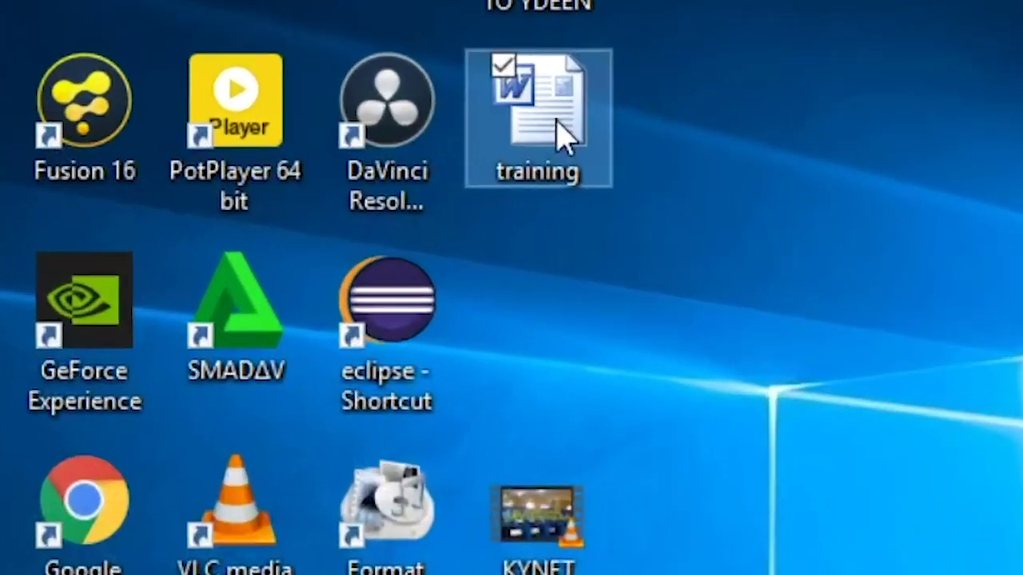
right_click(540, 148)
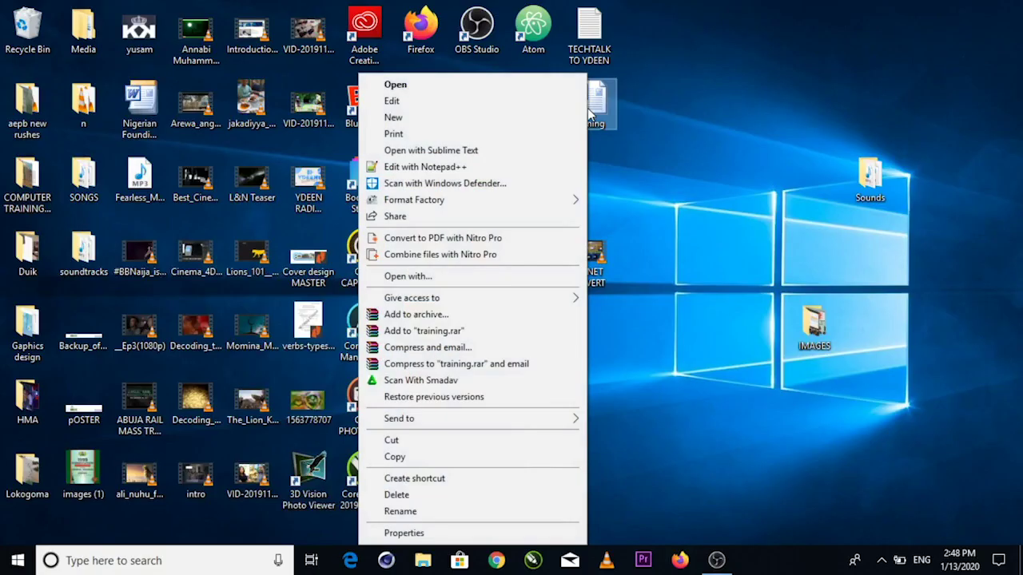
click(455, 83)
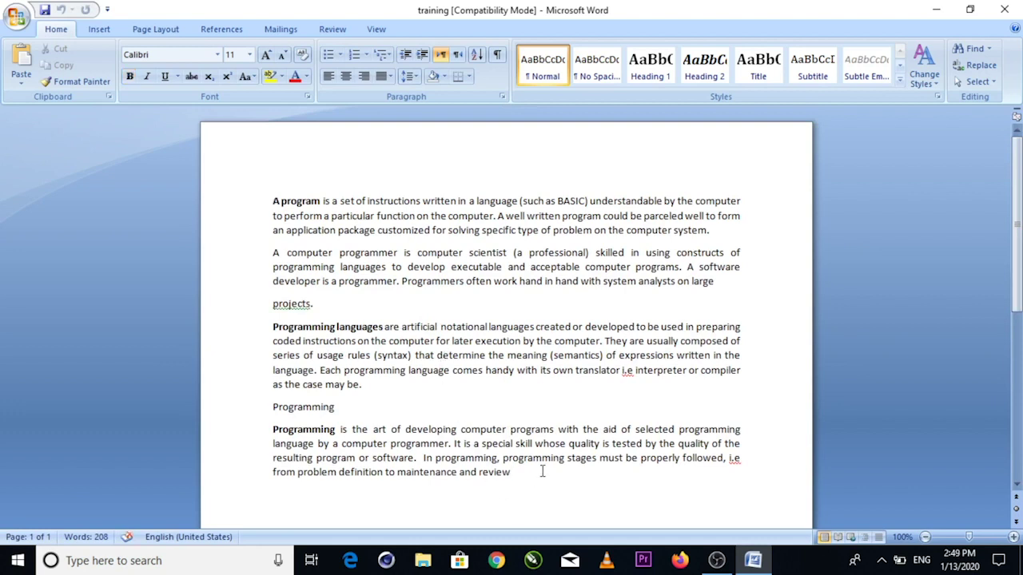
Step: Add two blank lines after the line "projects." above the "Programming languages" paragraph
drag(1016, 230, 1017, 321)
scroll(274, 415, up, 3)
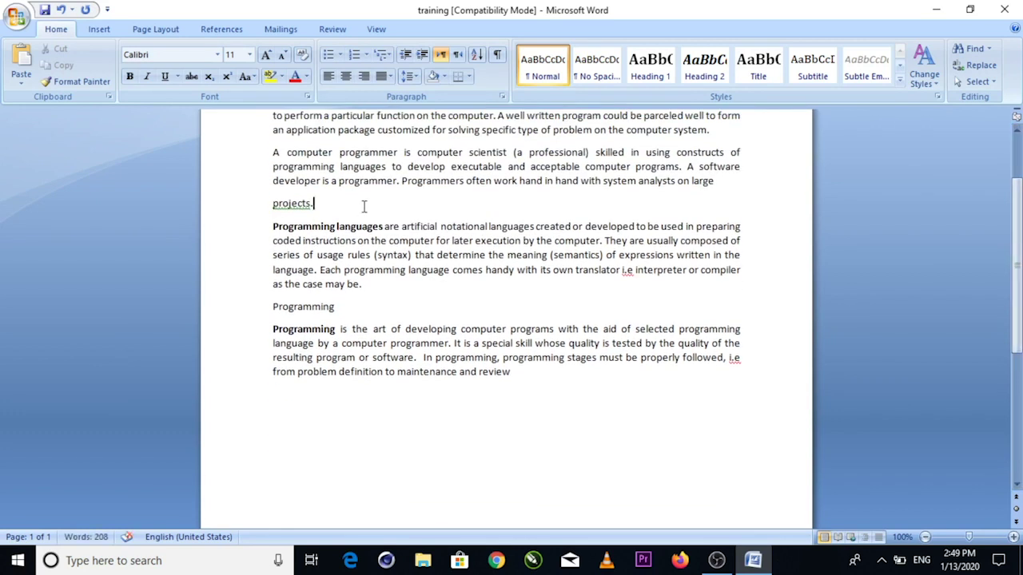
key(Return)
key(Return)
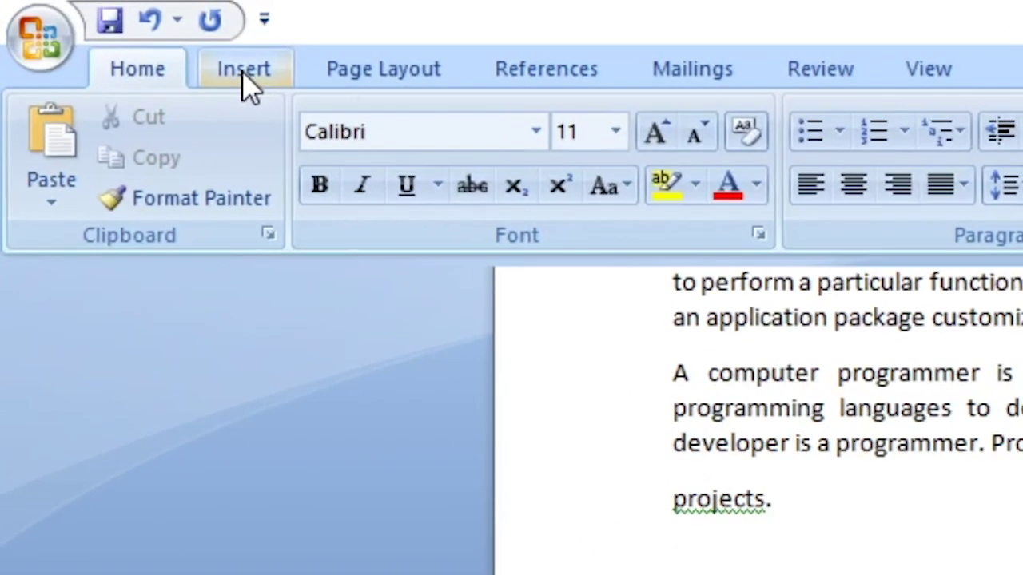
Step: Insert a table with five columns and five rows below the line "projects."
click(243, 70)
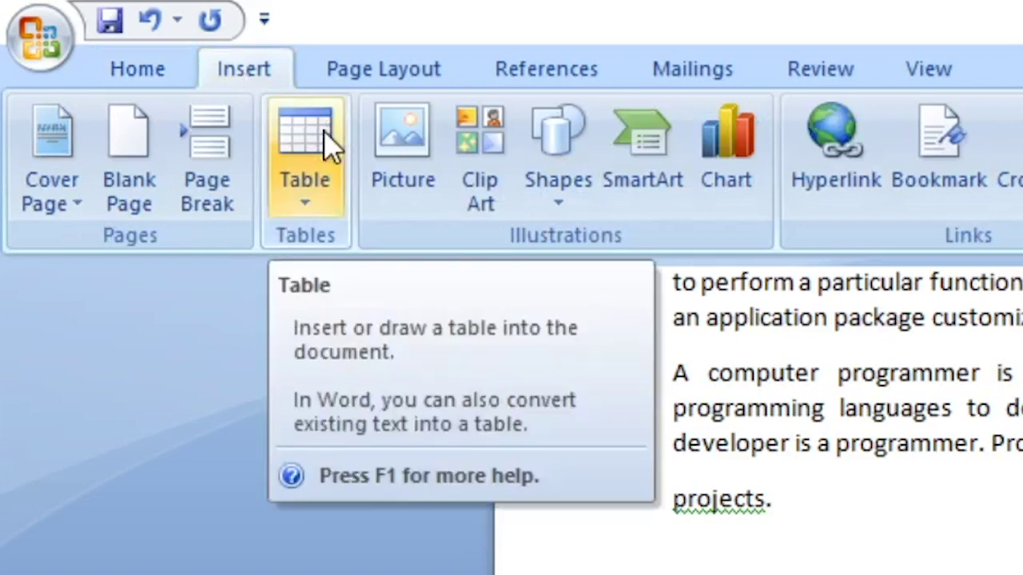
click(325, 139)
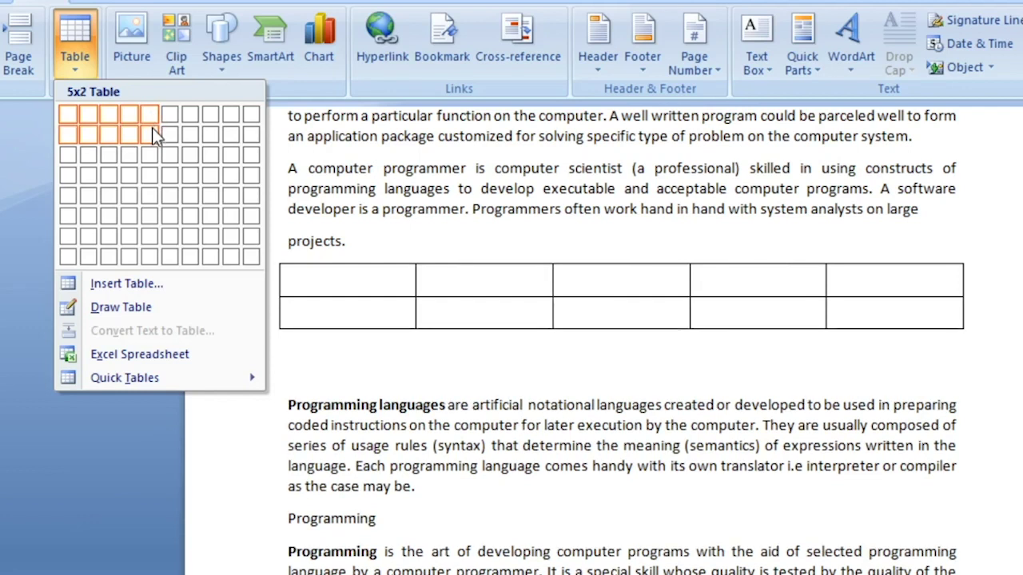
click(154, 191)
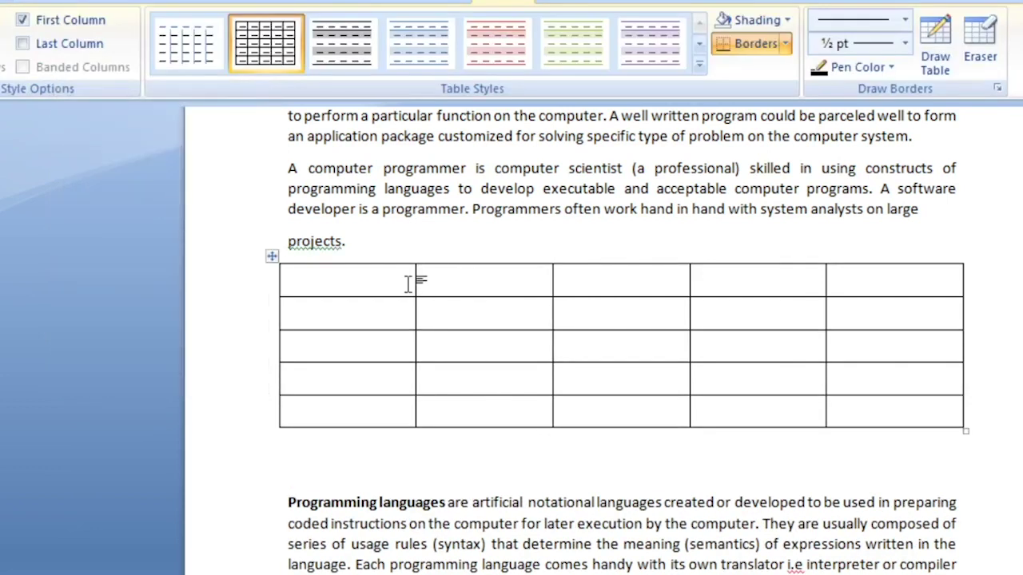
Step: Make the table's first column narrow and the second wide, and shift the remaining inner column borders to even out the last three columns
drag(415, 279, 317, 293)
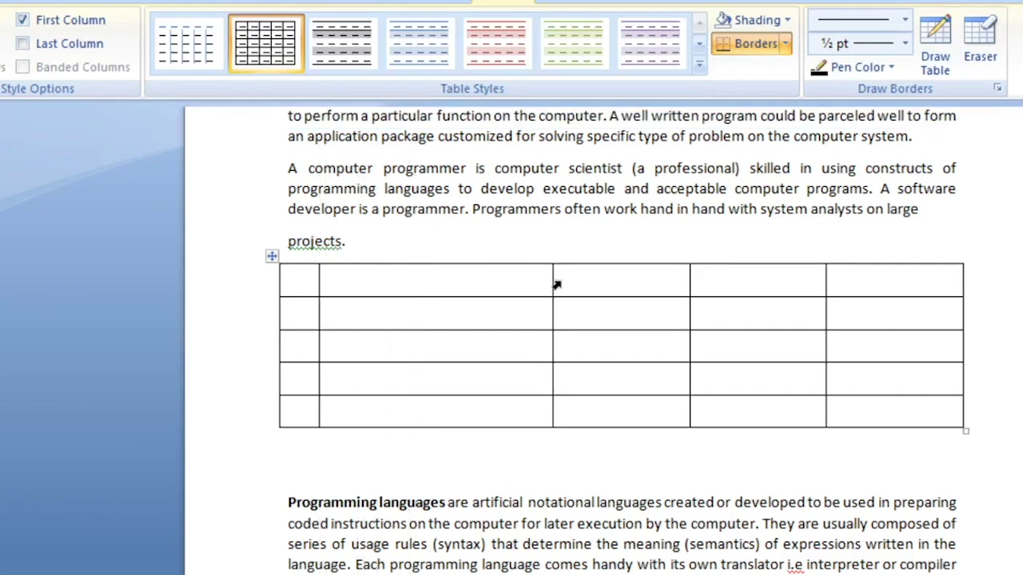
drag(553, 277, 603, 281)
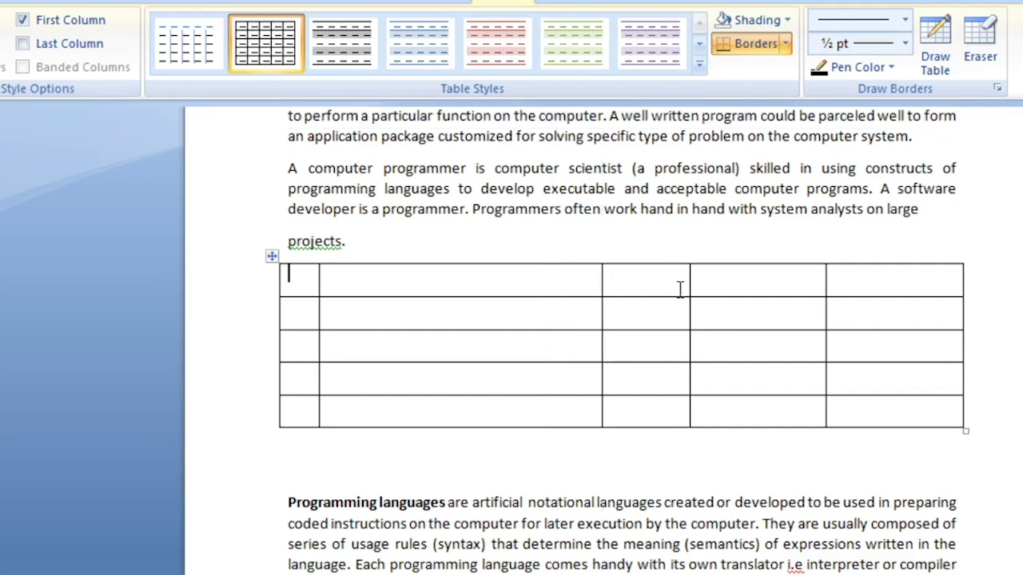
drag(689, 277, 718, 281)
drag(826, 274, 845, 278)
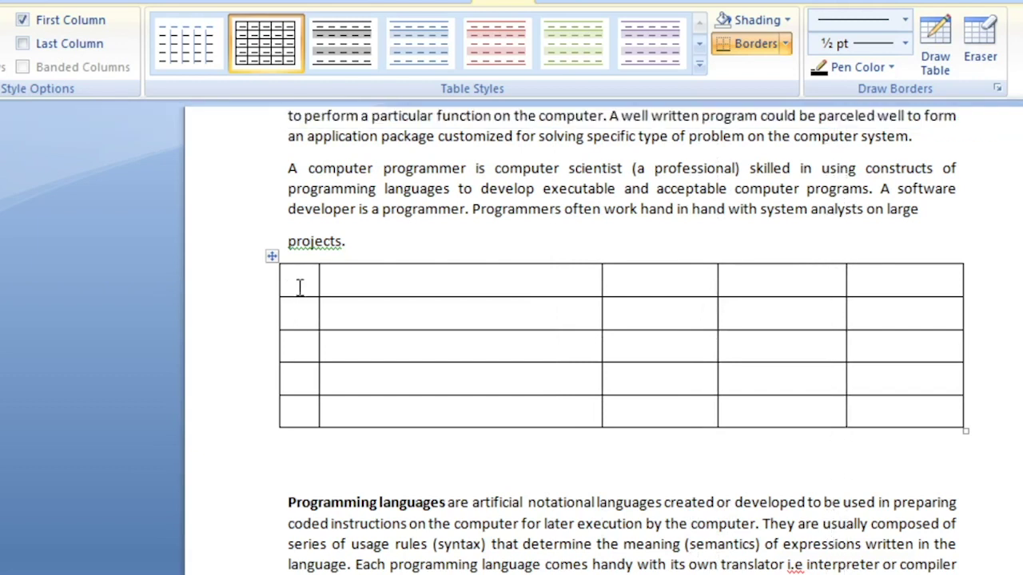
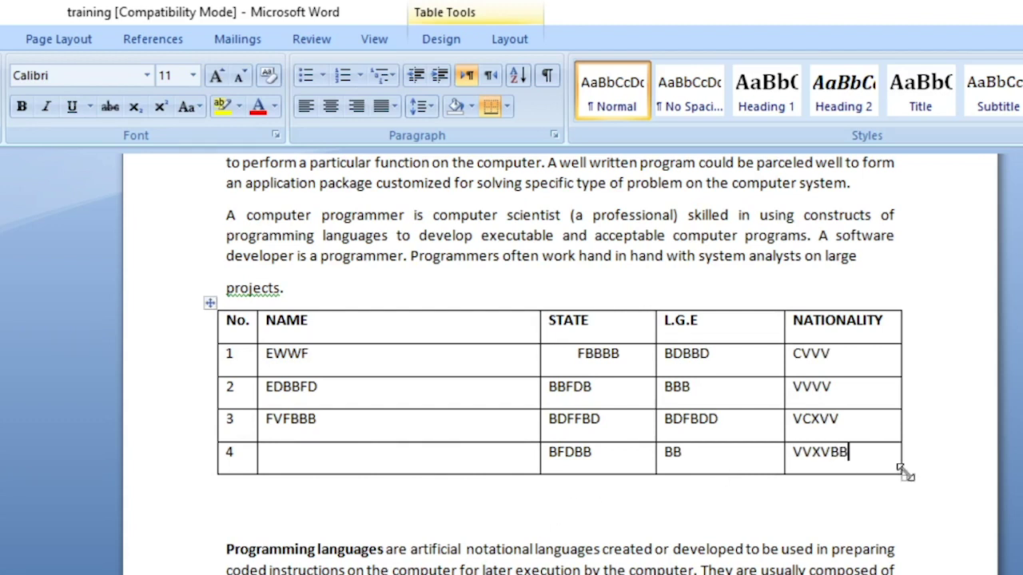
Step: Delete the entire filled-in table below the line "projects."
drag(920, 486, 158, 323)
key(BackSpace)
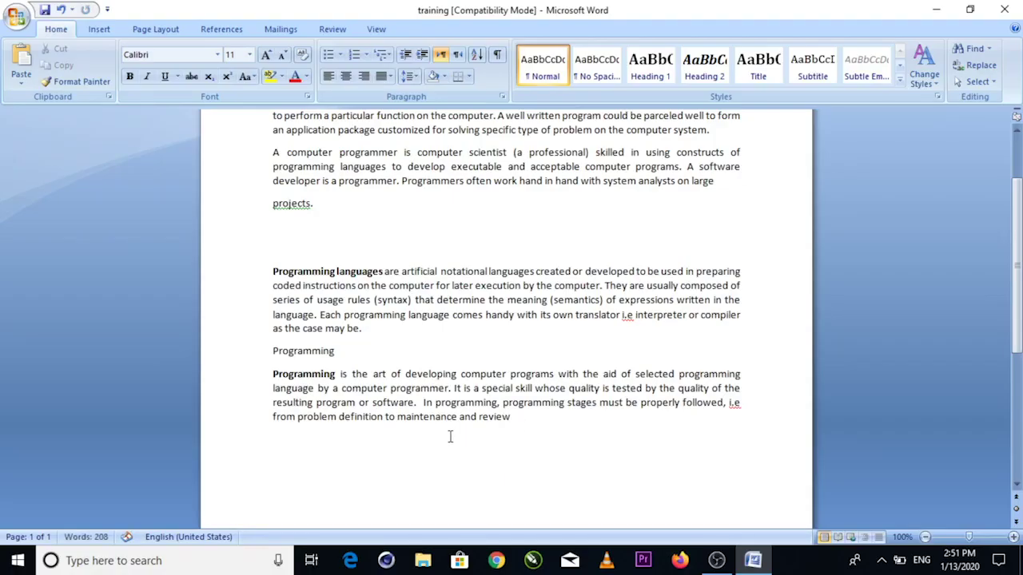
Step: Insert a table with 3 columns and 11 rows below the last paragraph, using the Insert Table dialog
scroll(450, 434, down, 1)
click(449, 434)
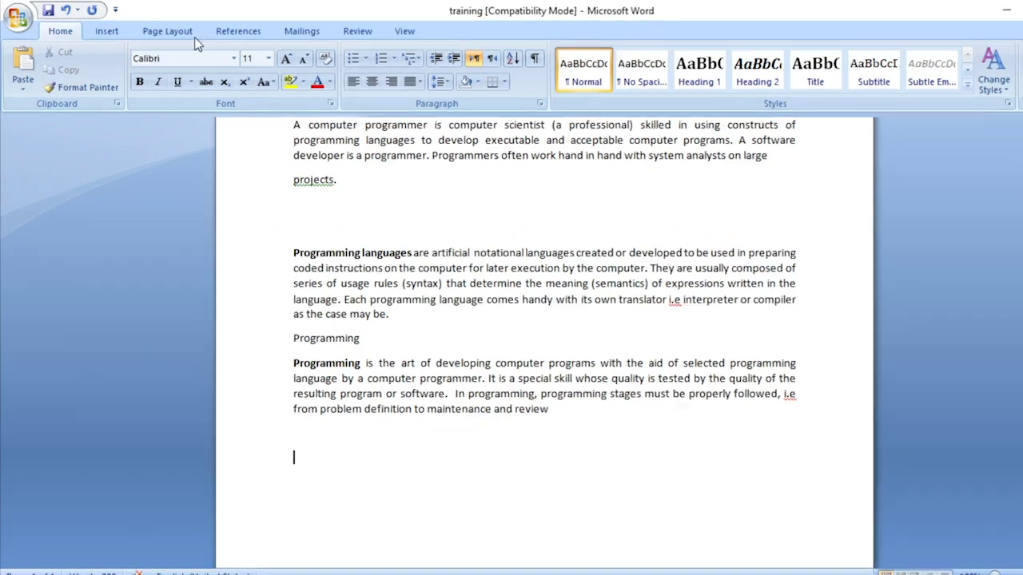
click(109, 33)
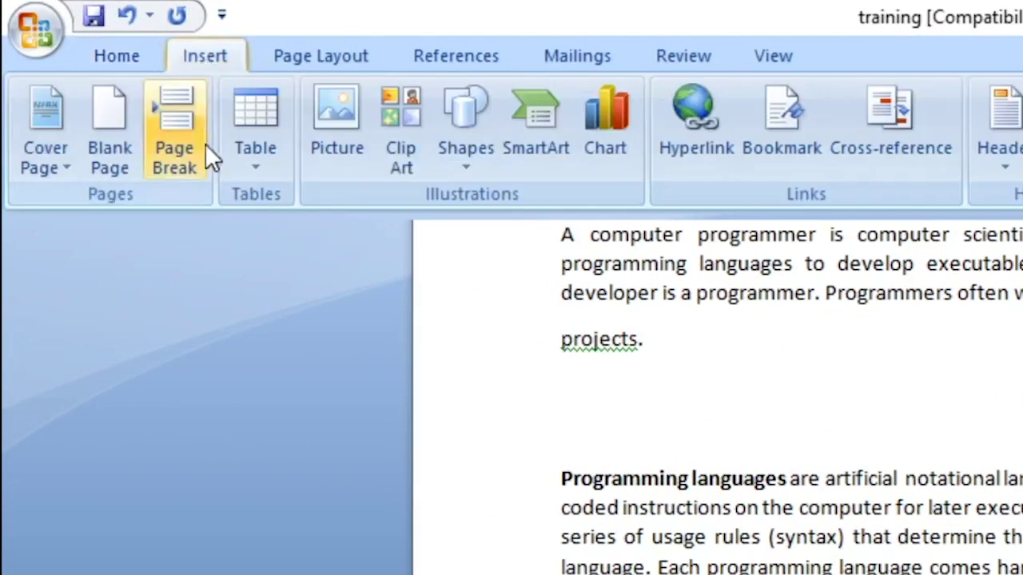
click(245, 152)
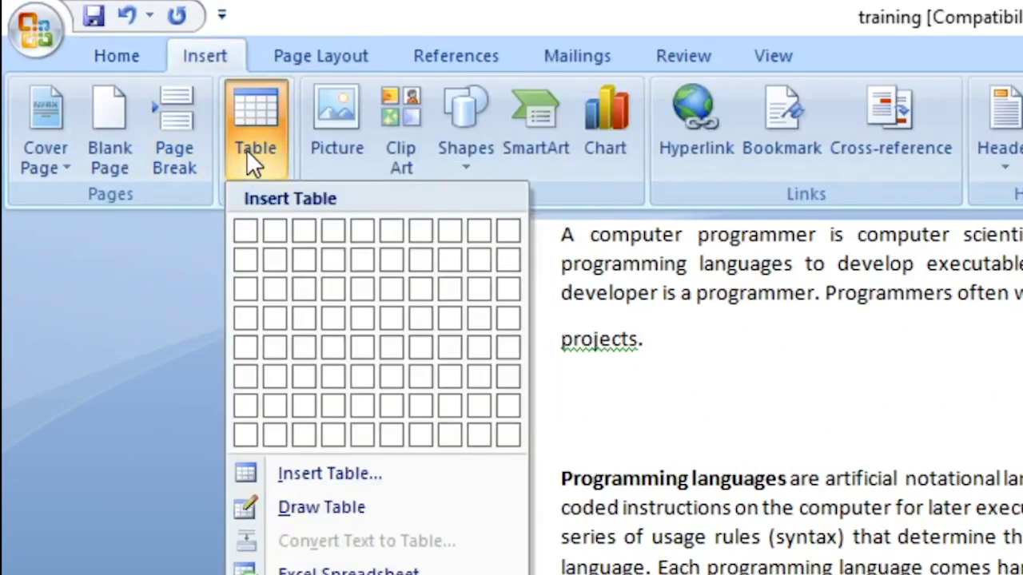
click(343, 479)
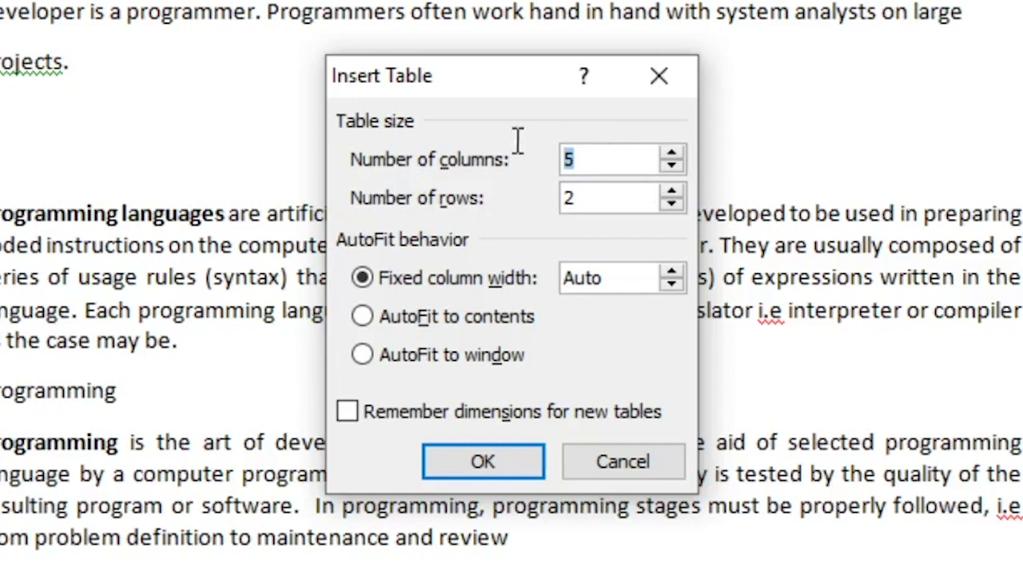
text(3)
key(Tab)
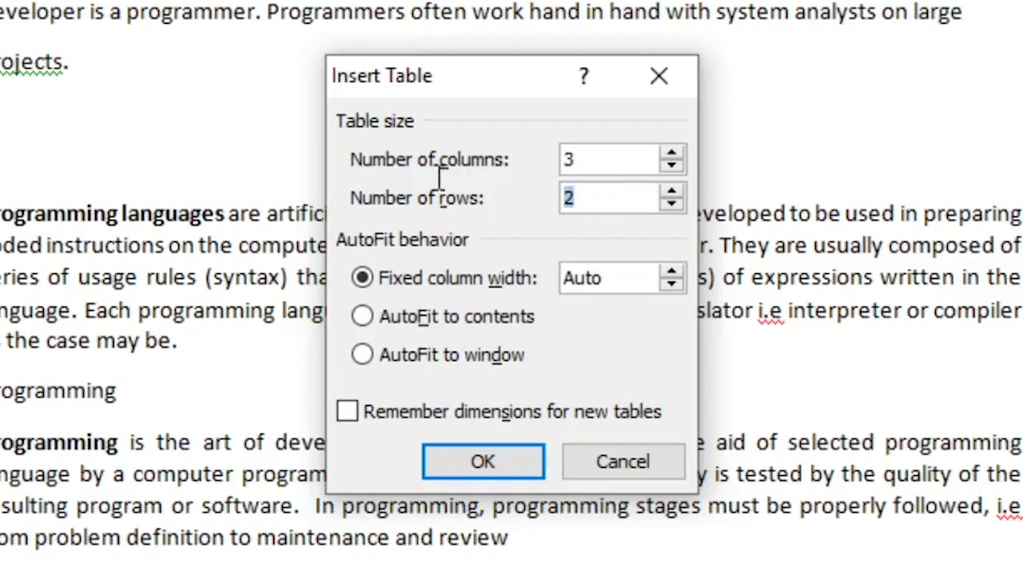
text(11)
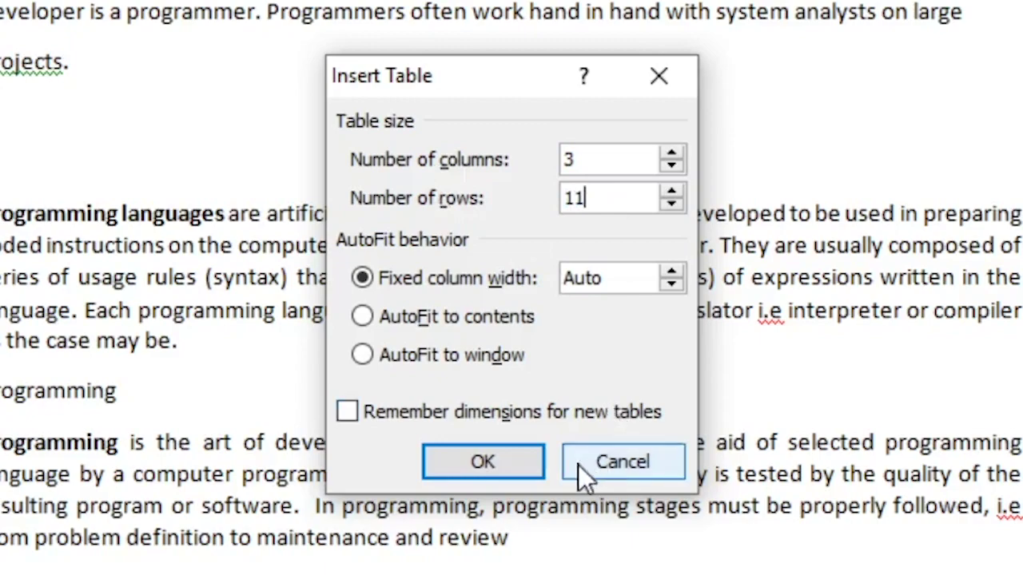
click(493, 468)
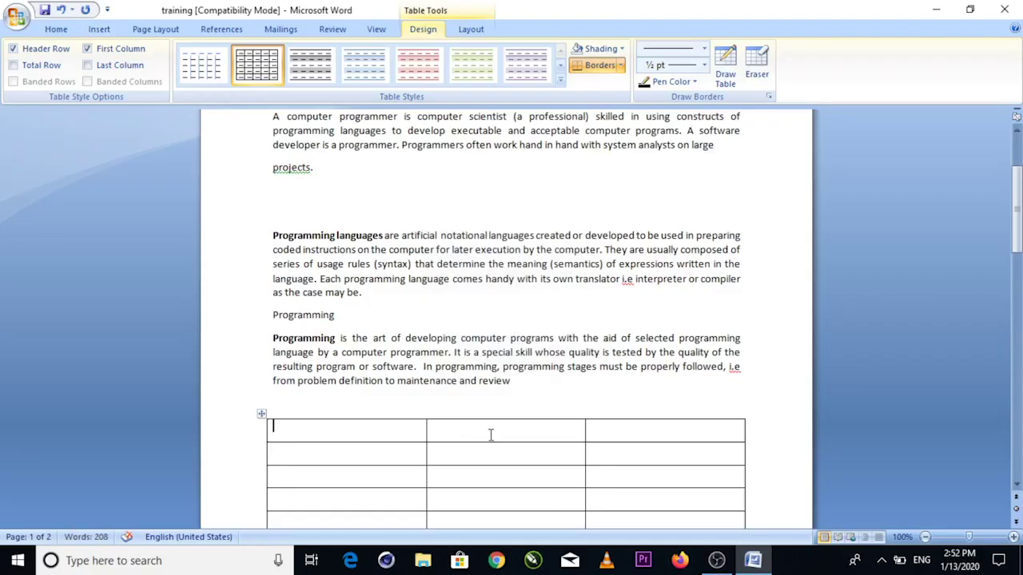
Step: Fill the new table's first row with sAASC, ASDDC and cac
scroll(489, 424, down, 5)
scroll(451, 376, up, 5)
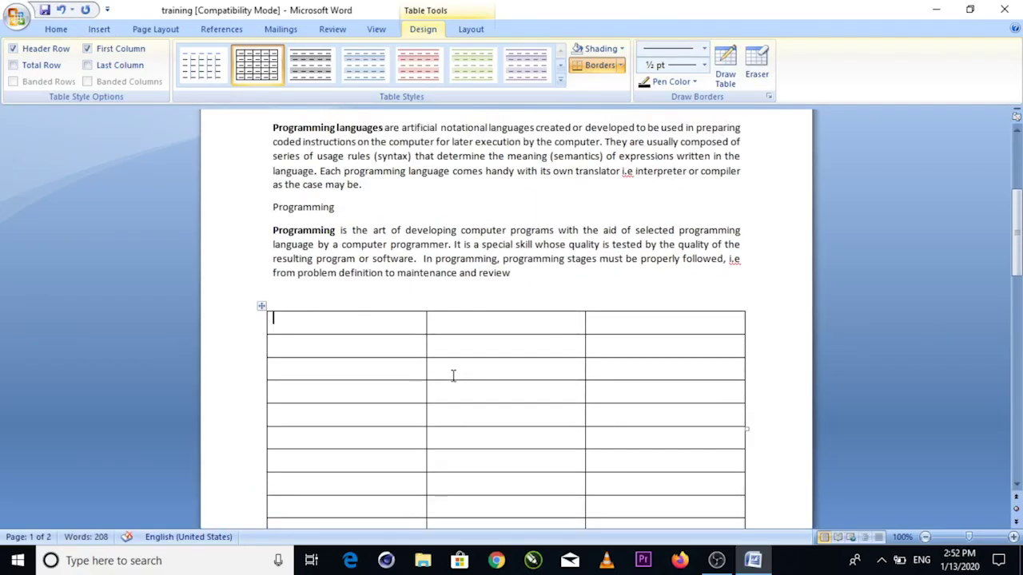
scroll(451, 376, down, 5)
text(sAASC)
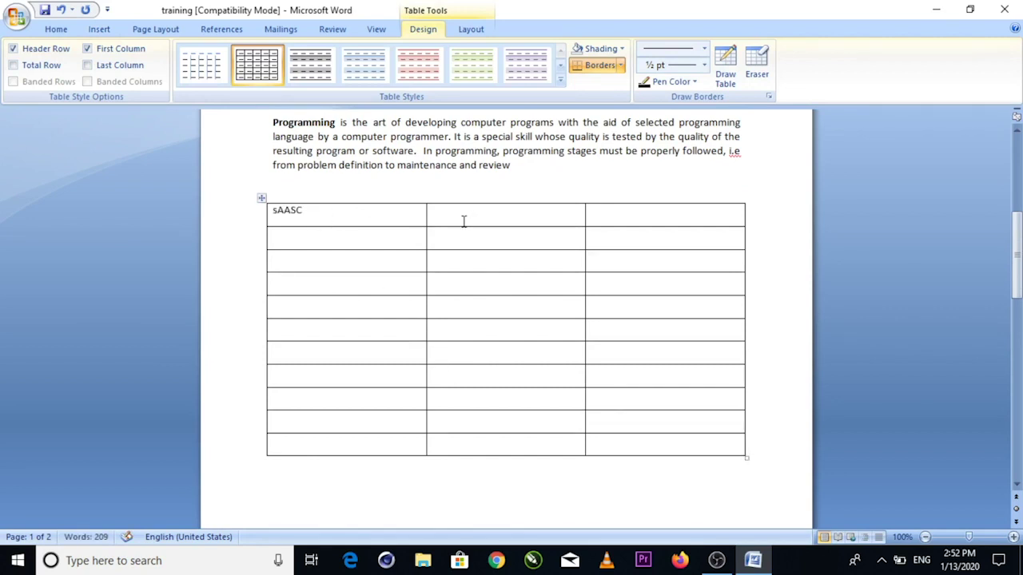
key(Tab)
text(ASDDC)
click(640, 222)
text(cac)
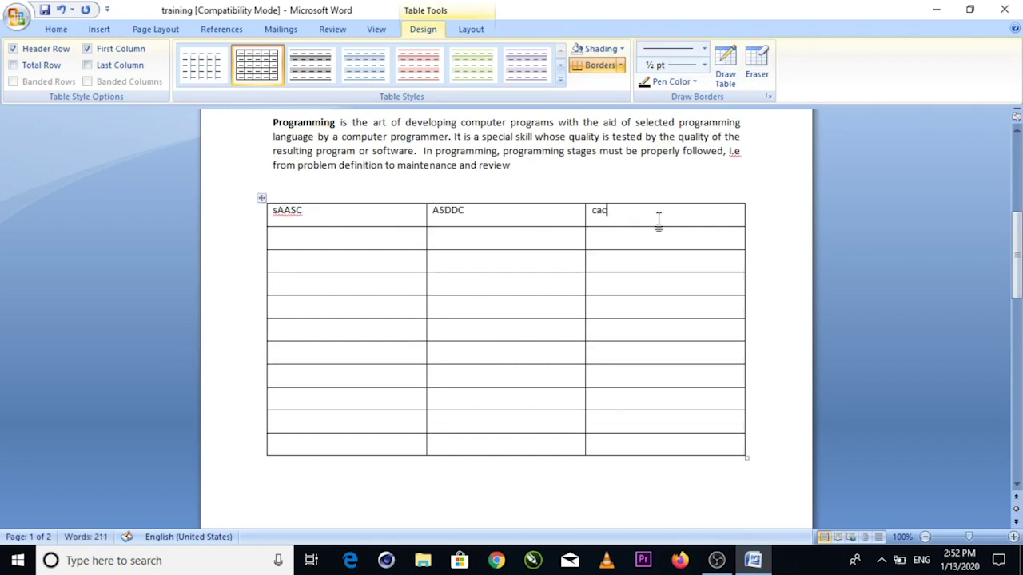
Step: Make the text in the table's first row bold
drag(657, 222, 256, 207)
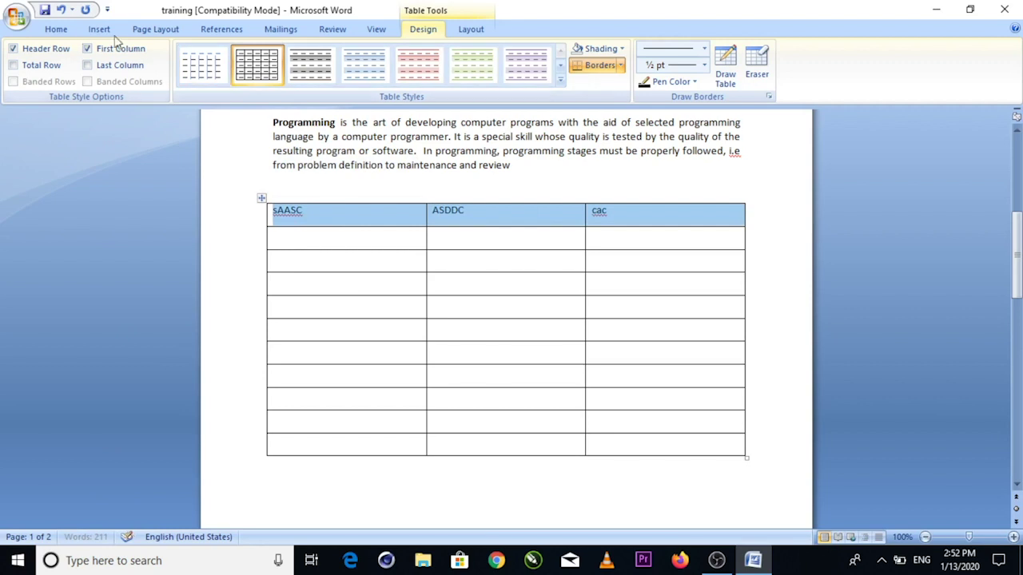
click(54, 29)
click(131, 76)
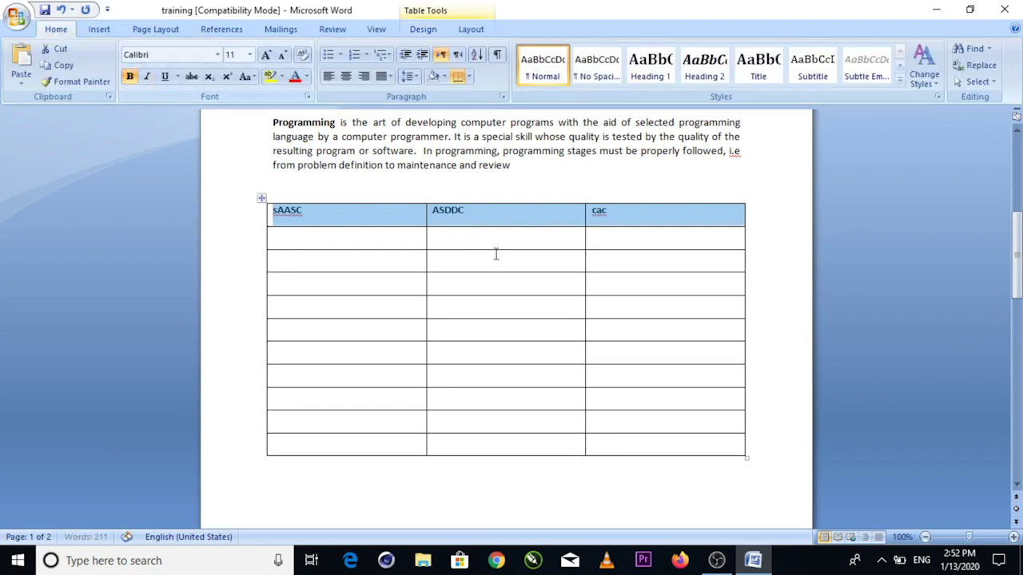
Step: Narrow the table's first and second columns by moving their dividing borders
click(448, 236)
drag(425, 237, 349, 241)
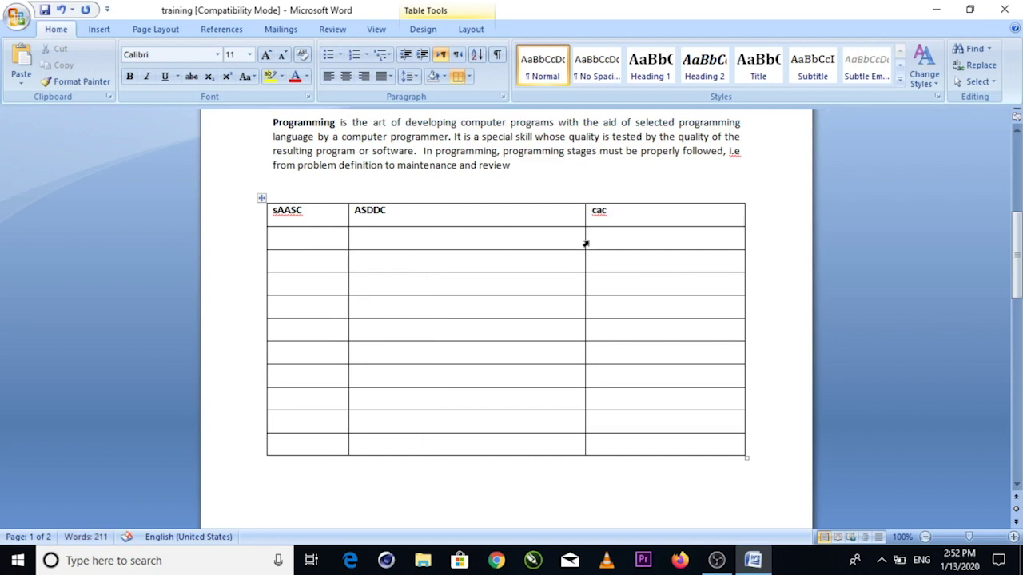
drag(585, 237, 509, 238)
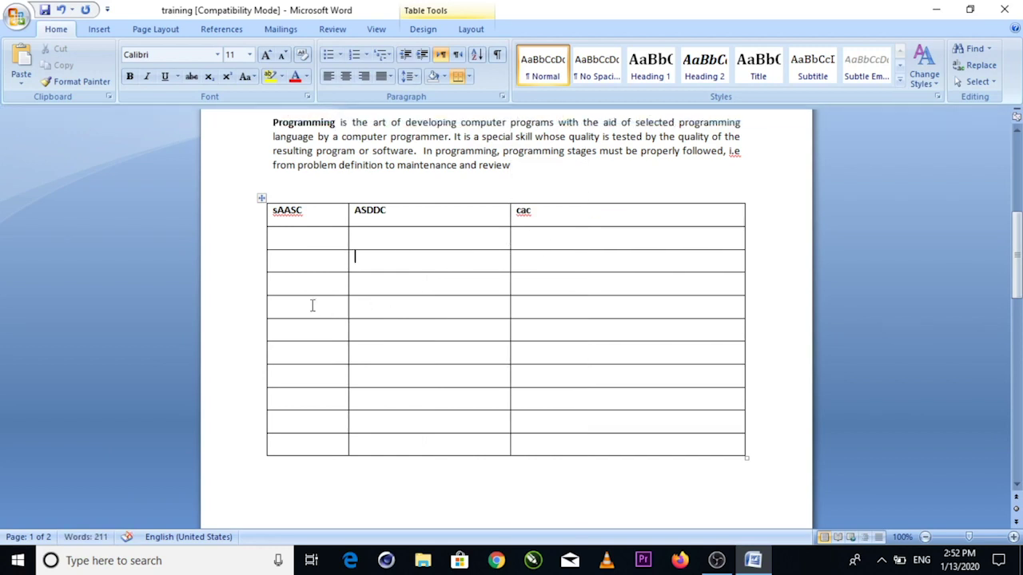
Step: Enter ZXCcz and ZXCX in the table's first column and XZ in its third column as sample text
text(ZXC)
text(ZXCX)
click(596, 412)
text(XZ)
Step: Delete the entire three-column table below the last paragraph
click(263, 198)
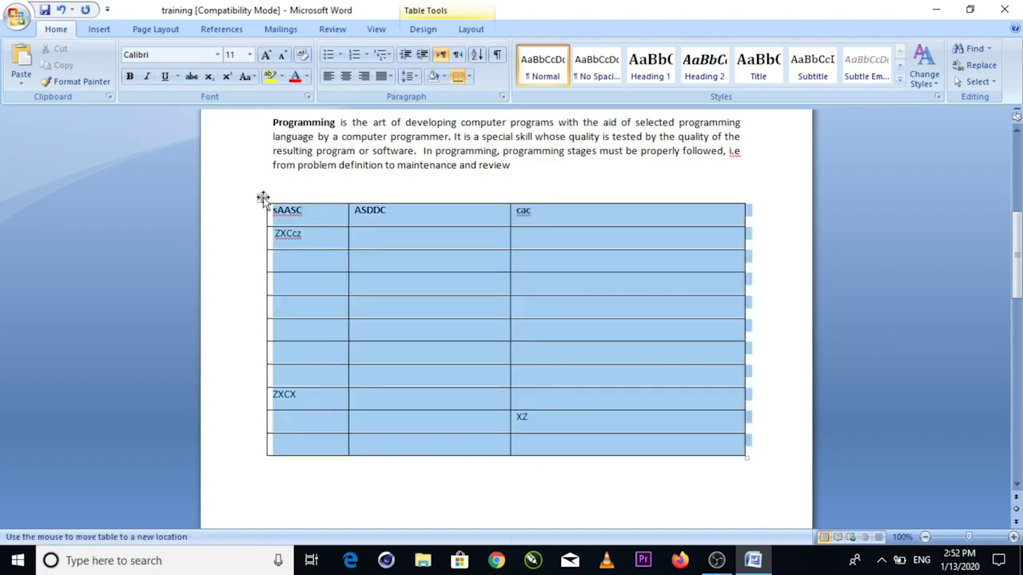
key(BackSpace)
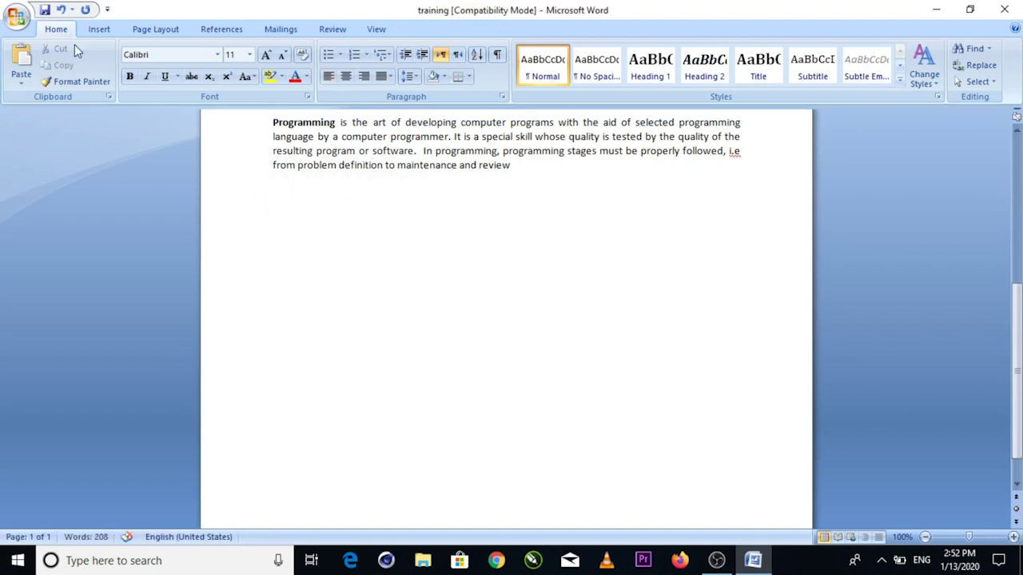
Step: Insert the built-in Calendar 2 quick table below the last paragraph
click(88, 32)
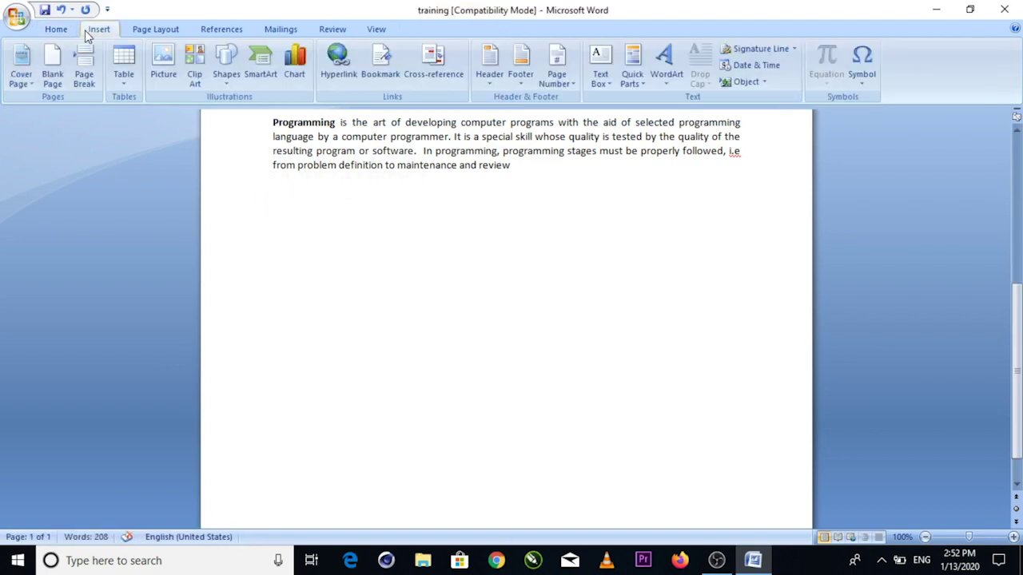
click(121, 66)
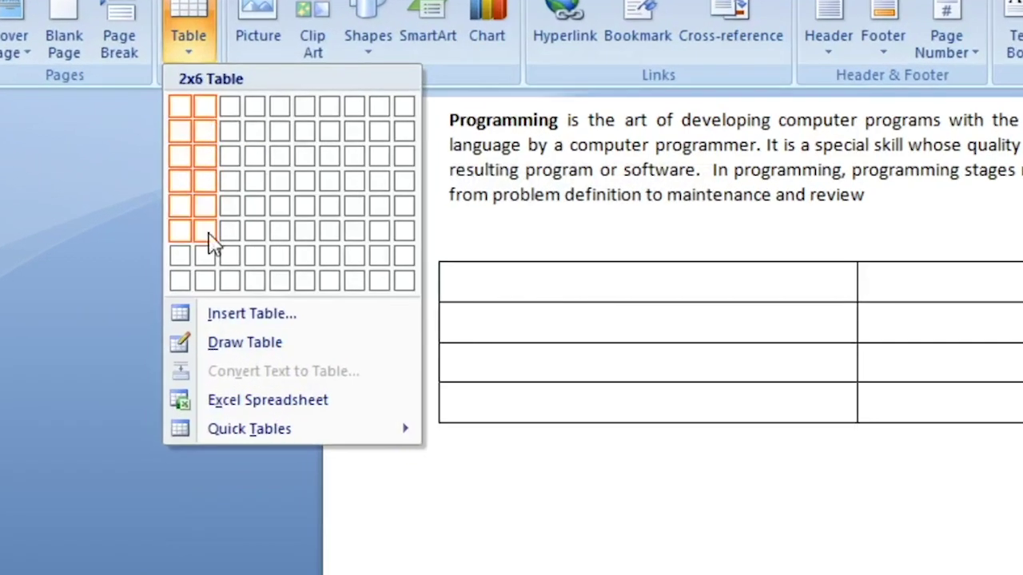
click(186, 297)
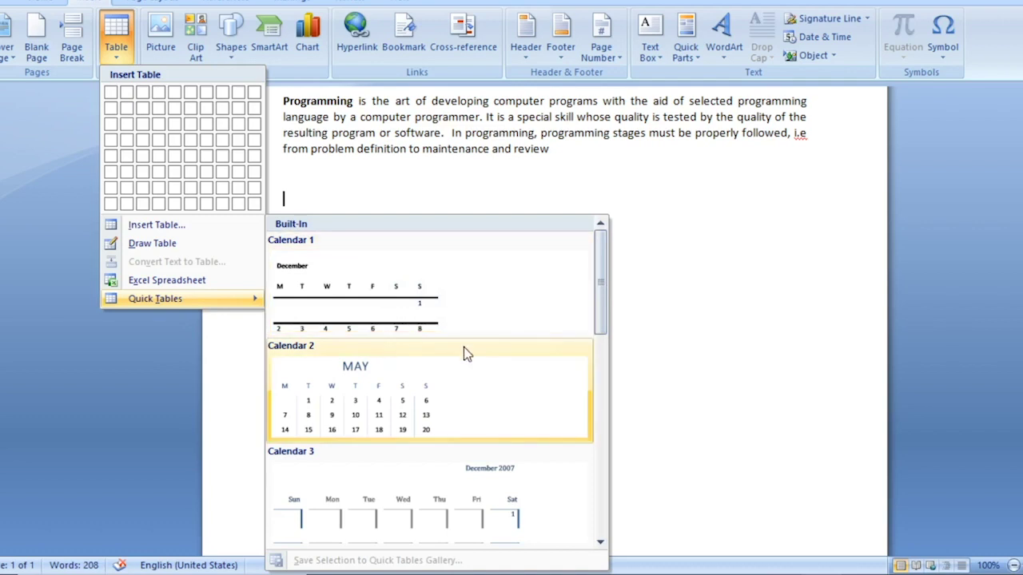
drag(601, 309, 601, 401)
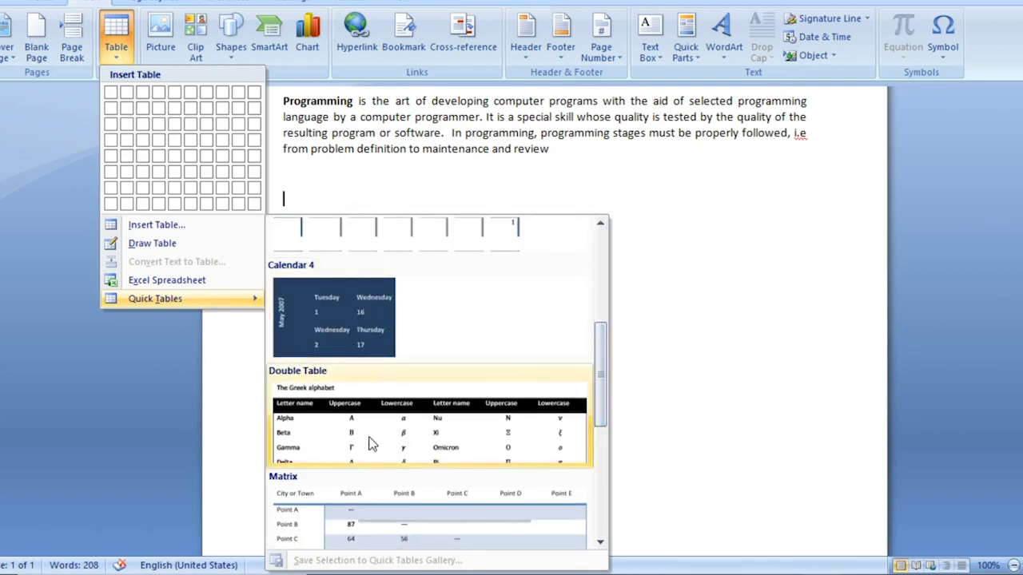
drag(608, 383, 590, 503)
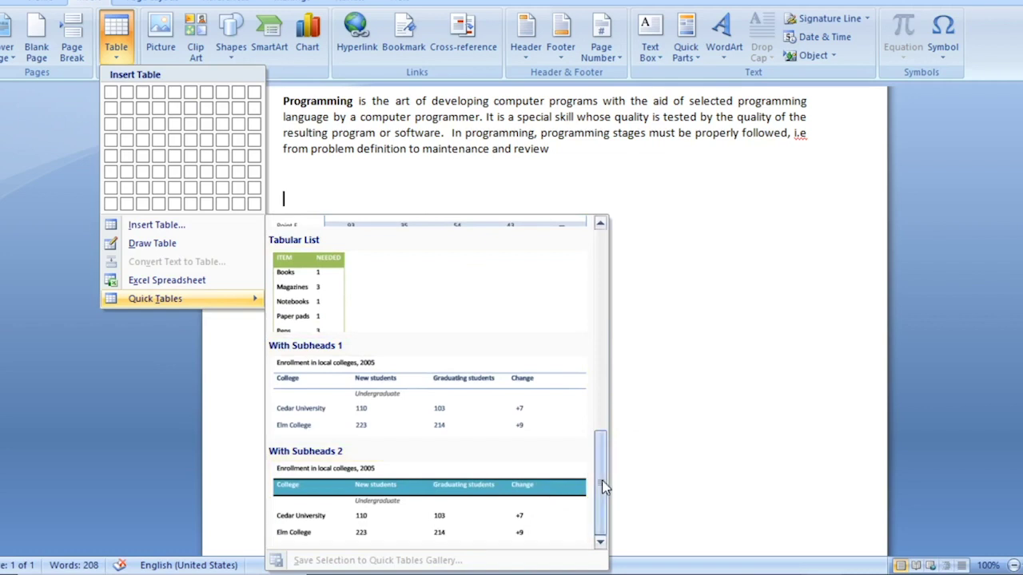
drag(604, 485, 605, 270)
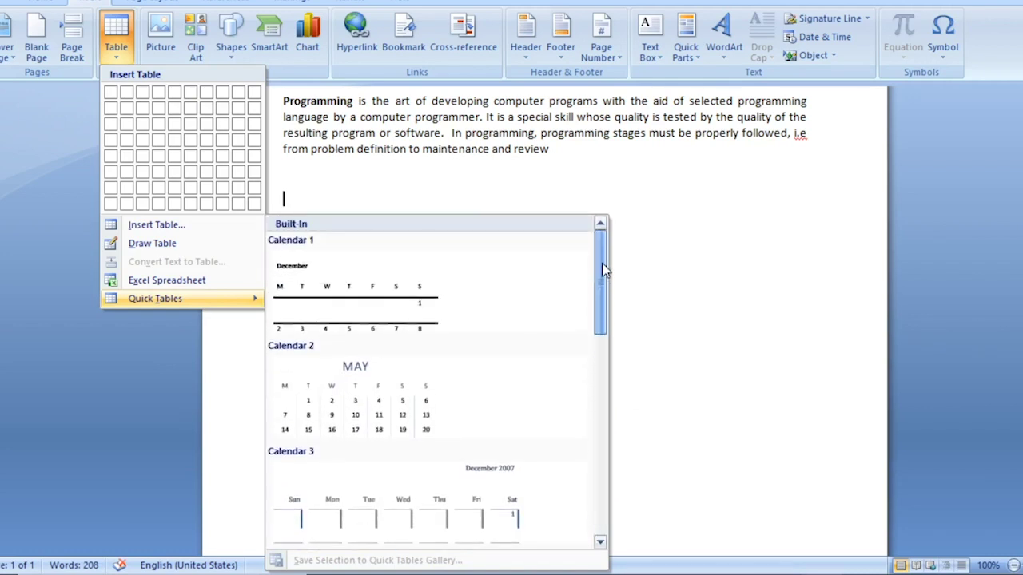
click(366, 392)
Step: Change the calendar's month title to APRIL
drag(439, 205, 372, 201)
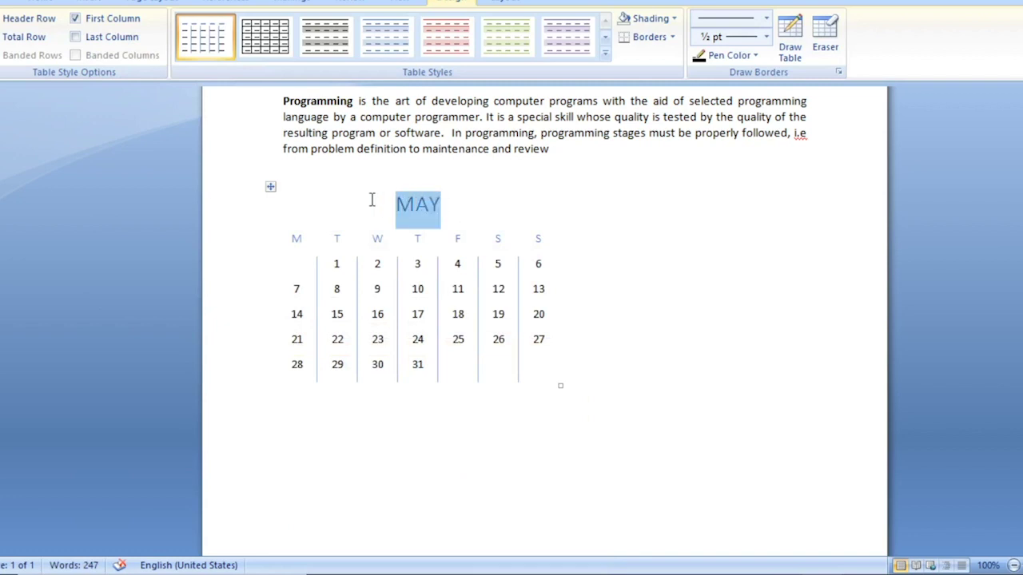
text(AD)
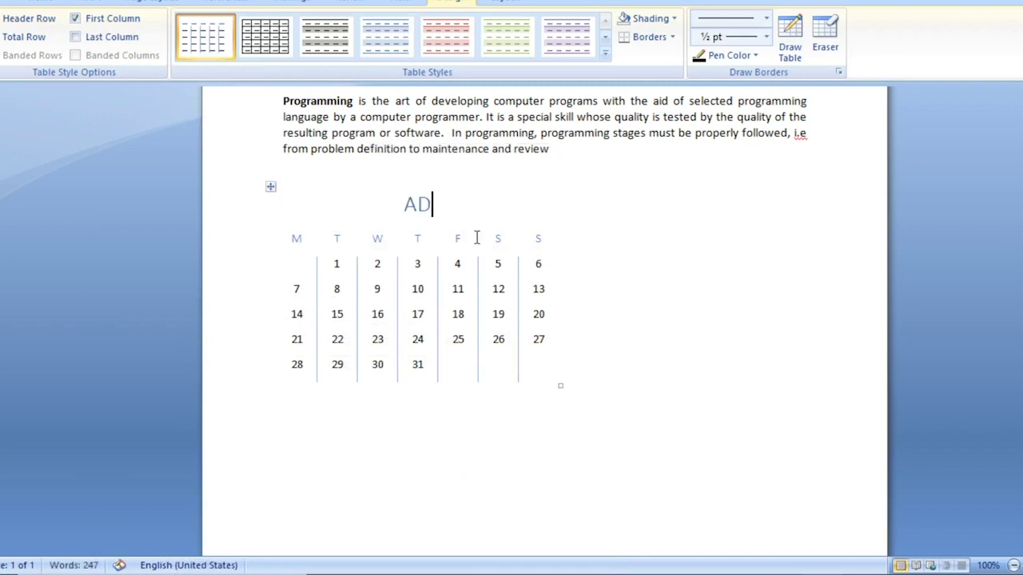
key(BackSpace)
text(PRIL)
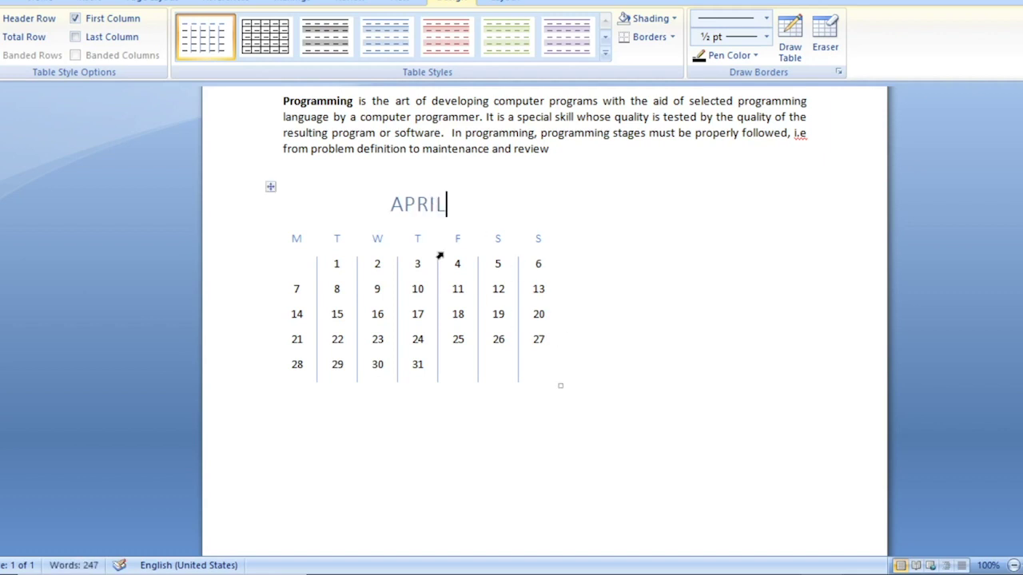
Step: Replace day 1 with X and add CC, CXZ, XZ, XCZ and XCZC in the cells of days 2, 10, 24, 25 and 30
double_click(336, 264)
text(X)
click(391, 265)
text(CC)
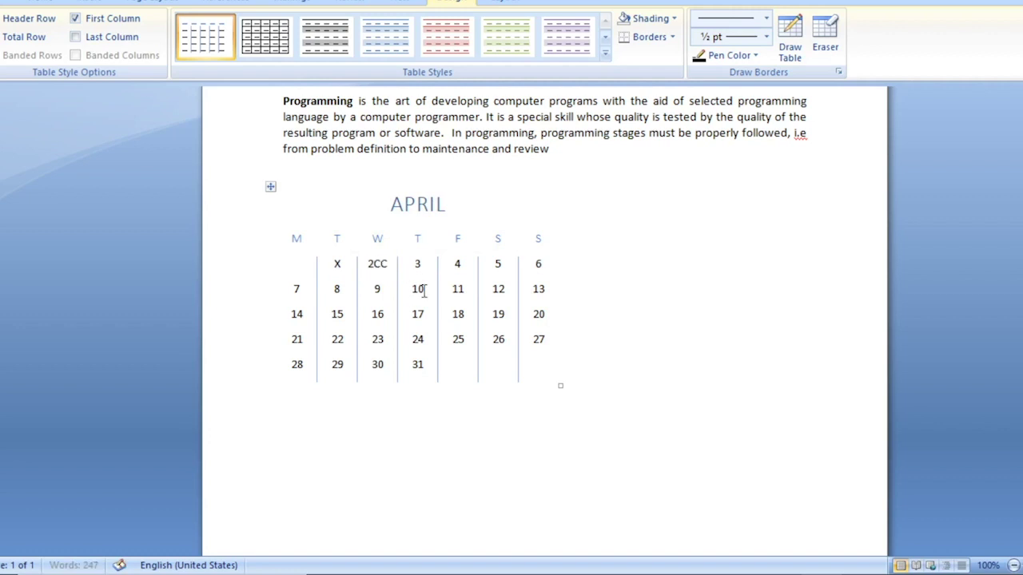
click(414, 290)
text(CXZ)
click(418, 338)
text(XZ)
click(458, 339)
text(XCZ)
click(377, 365)
text(XCZC)
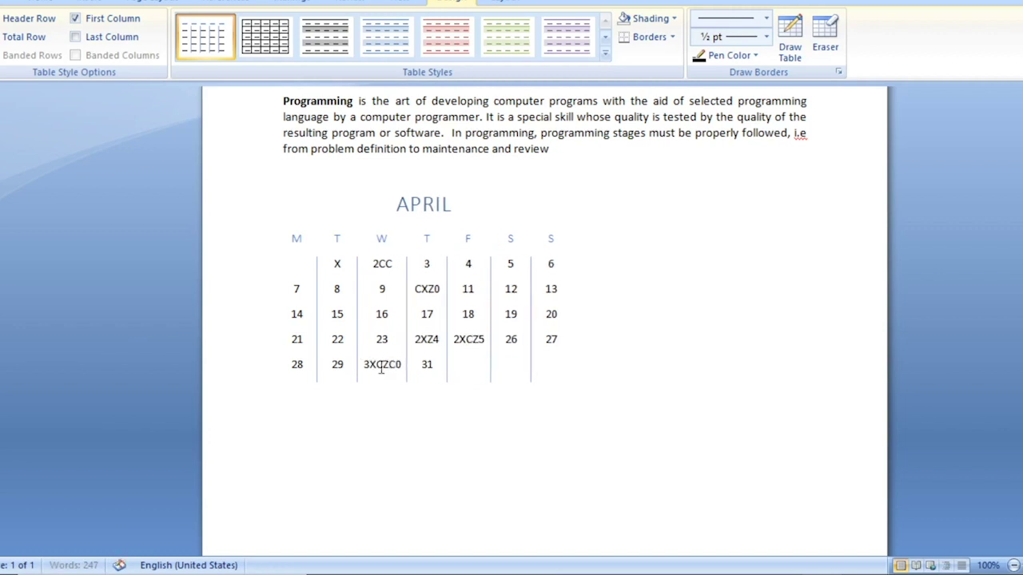
Step: Delete the whole April calendar and insert the With Subheads 2 quick table in its place
drag(639, 407, 168, 205)
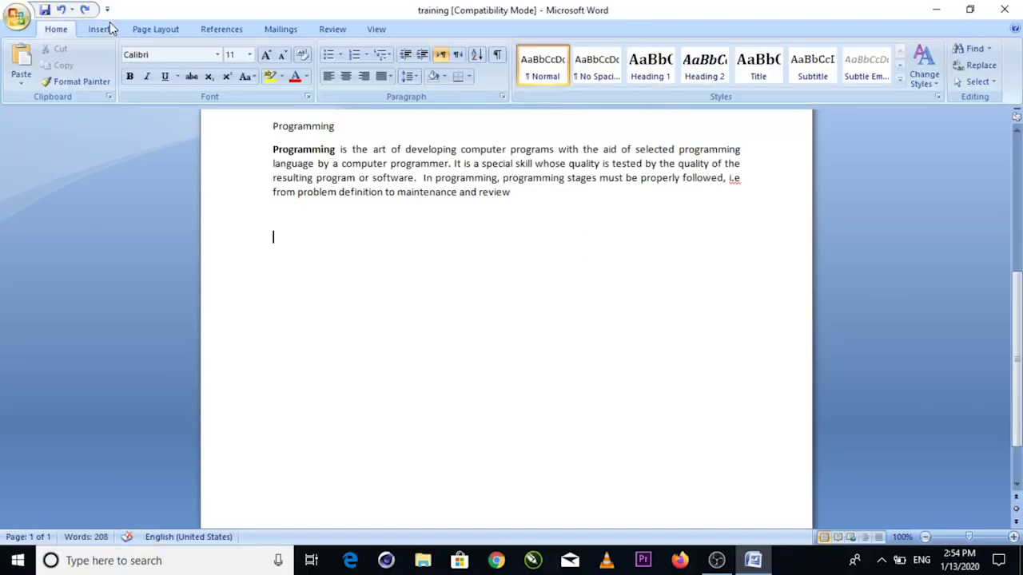
key(BackSpace)
click(104, 29)
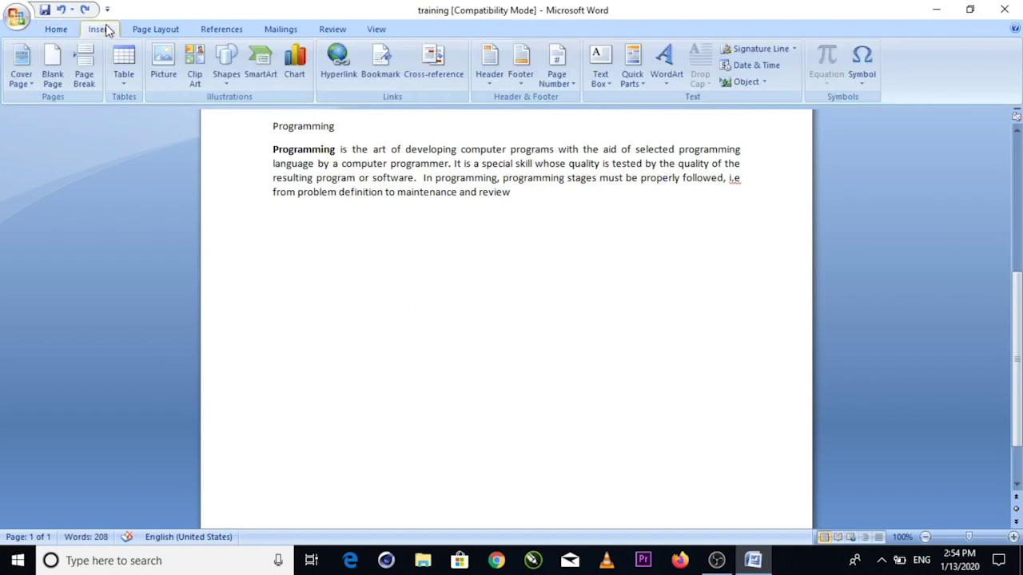
click(120, 74)
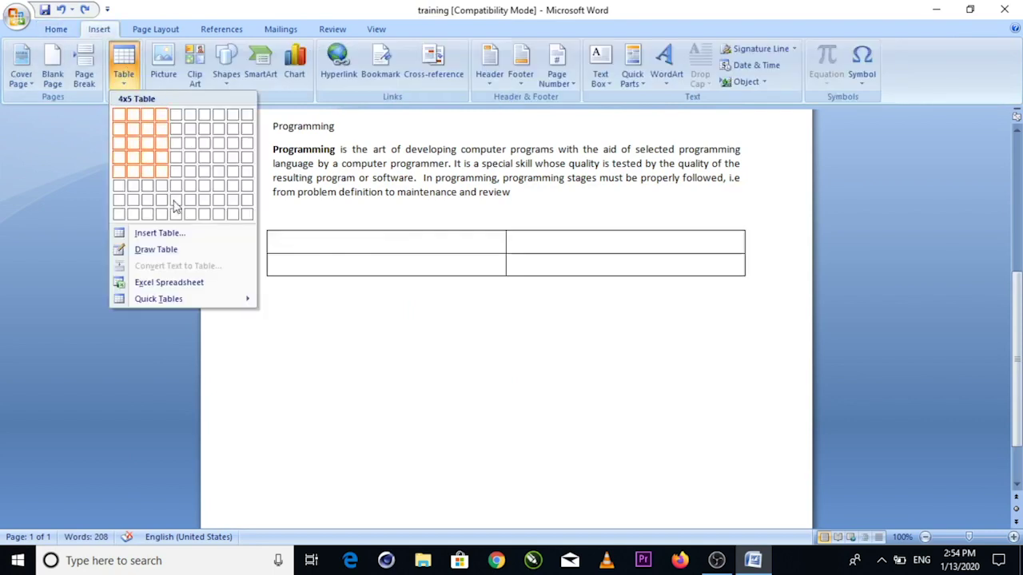
mouse_move(192, 298)
scroll(426, 434, down, 5)
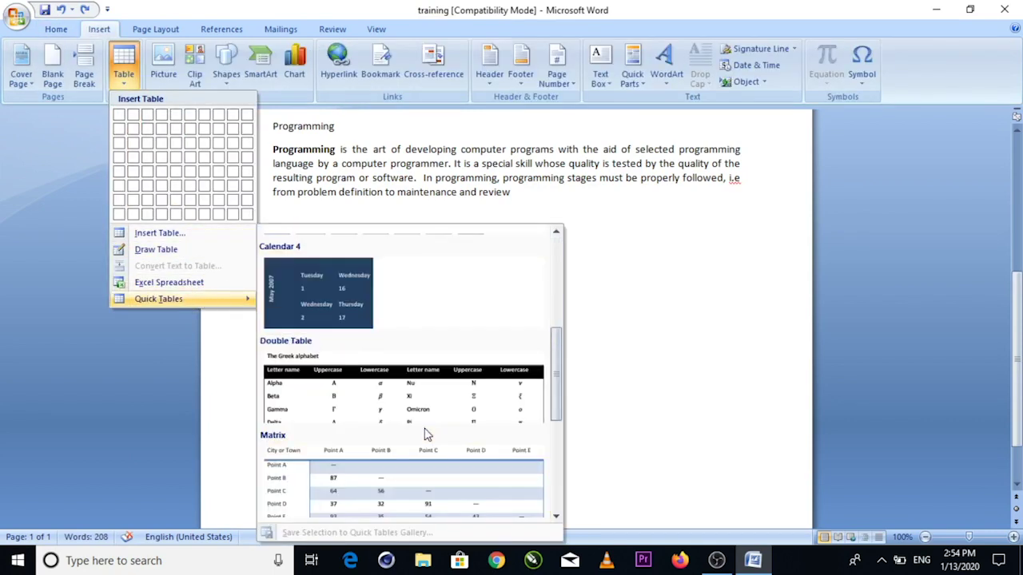
scroll(426, 434, down, 3)
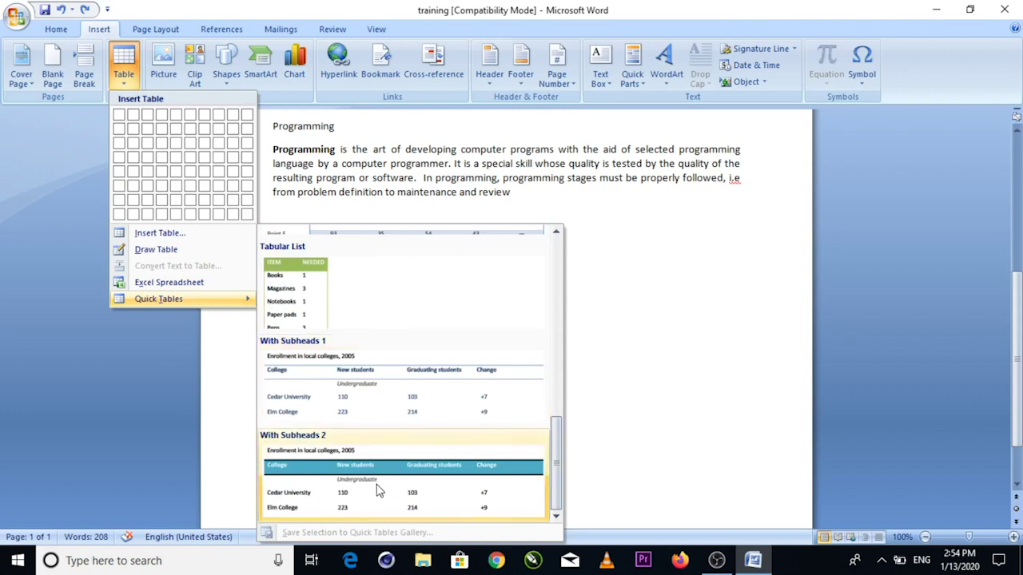
click(380, 491)
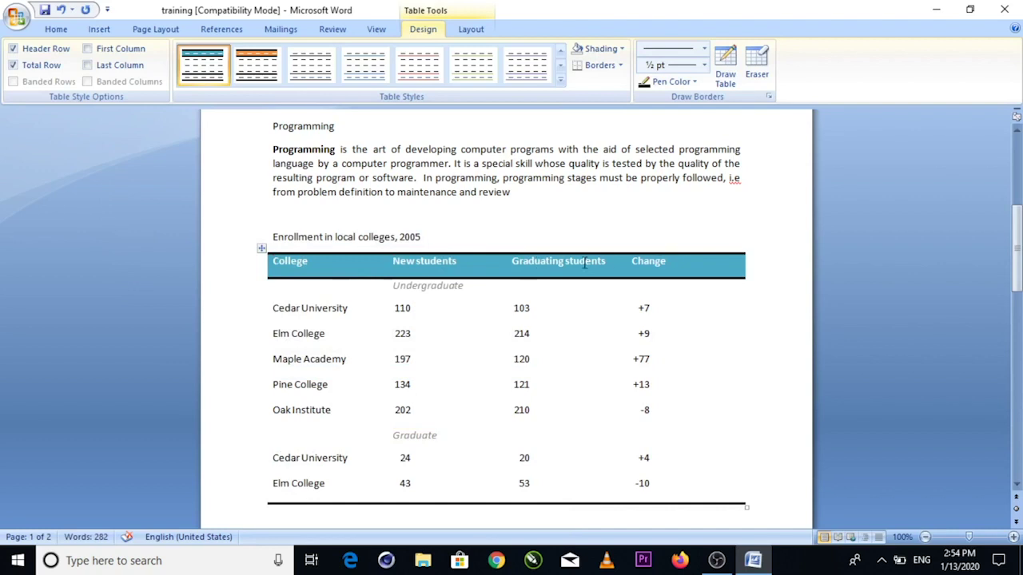
Step: In the Undergraduate rows, replace Cedar University with XXZx, Maple Academy with cccc, and Pine College with filler letters
mouse_move(1017, 237)
mouse_down()
mouse_move(1017, 336)
mouse_move(1017, 240)
mouse_up()
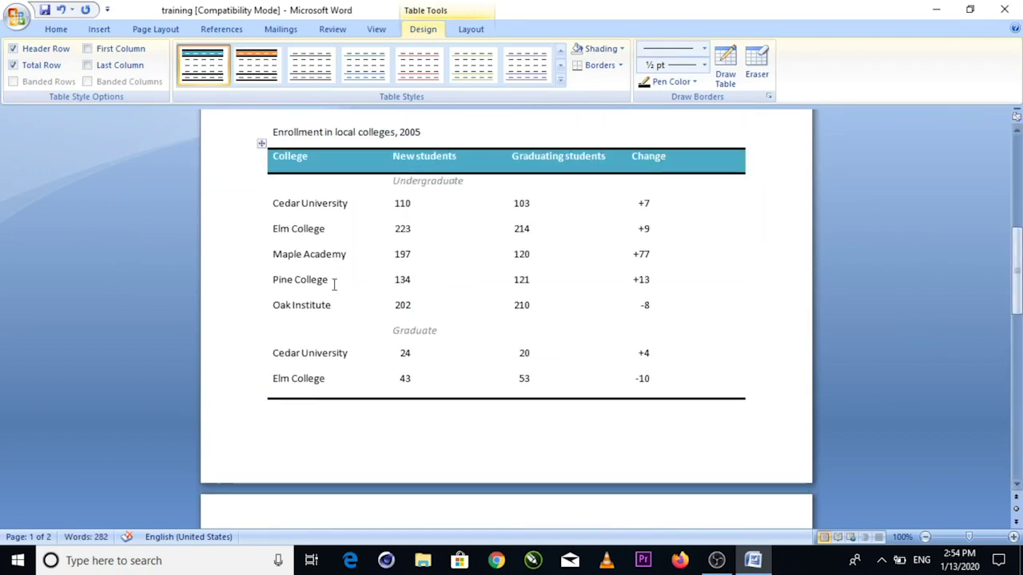
drag(329, 212, 250, 234)
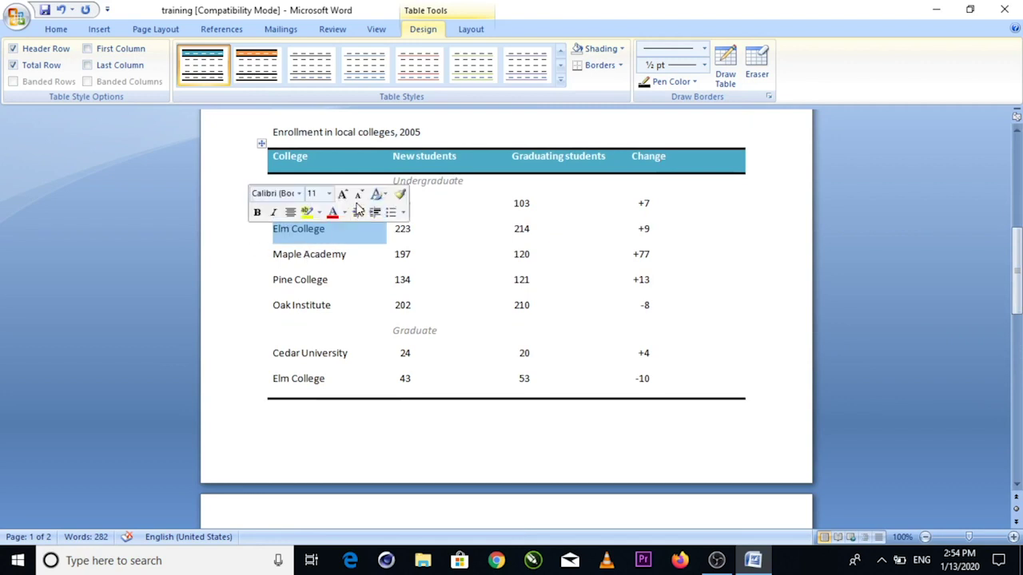
click(348, 256)
drag(337, 210, 269, 202)
text(XXZx)
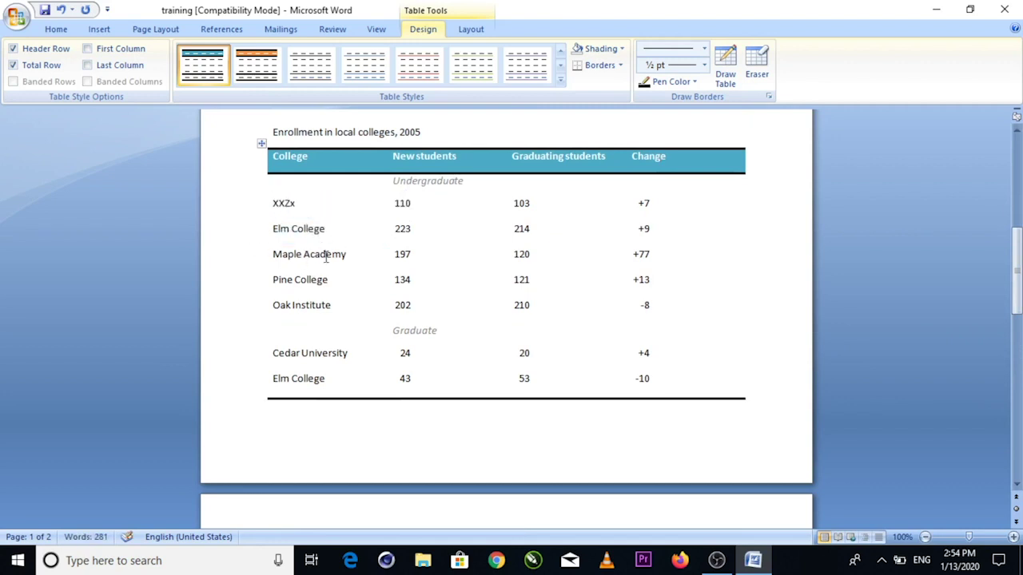
click(254, 260)
text(cccc)
click(263, 280)
text(zccccczcCCcccz)
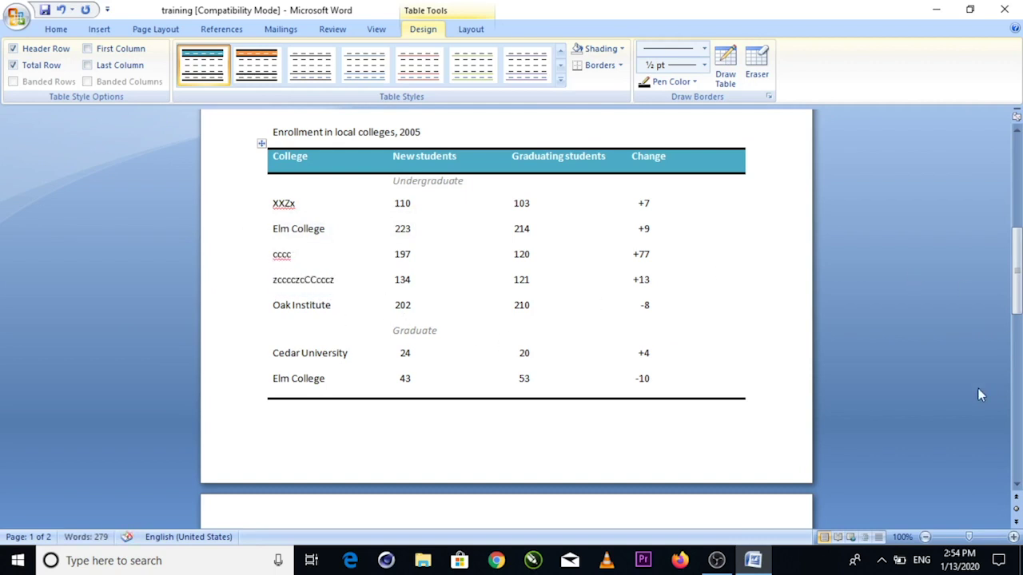
Step: Undo the college name edits and the insertion of the enrollment quick table
key(ctrl+z)
key(ctrl+z)
key(ctrl+z)
key(ctrl+z)
key(ctrl+z)
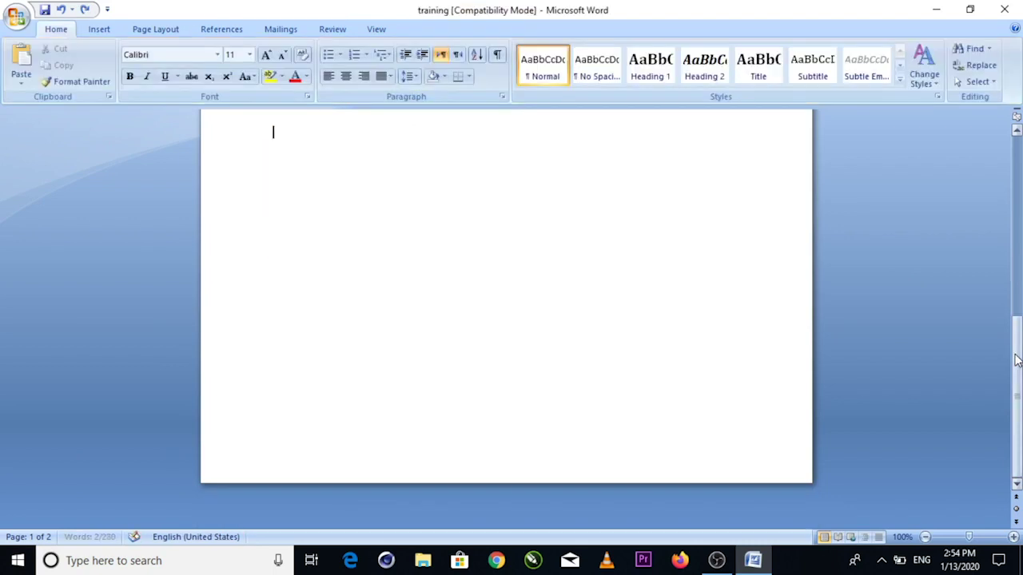
Step: Add blank lines after the standalone "Programming" line until the document extends to four pages
drag(1021, 461, 1019, 180)
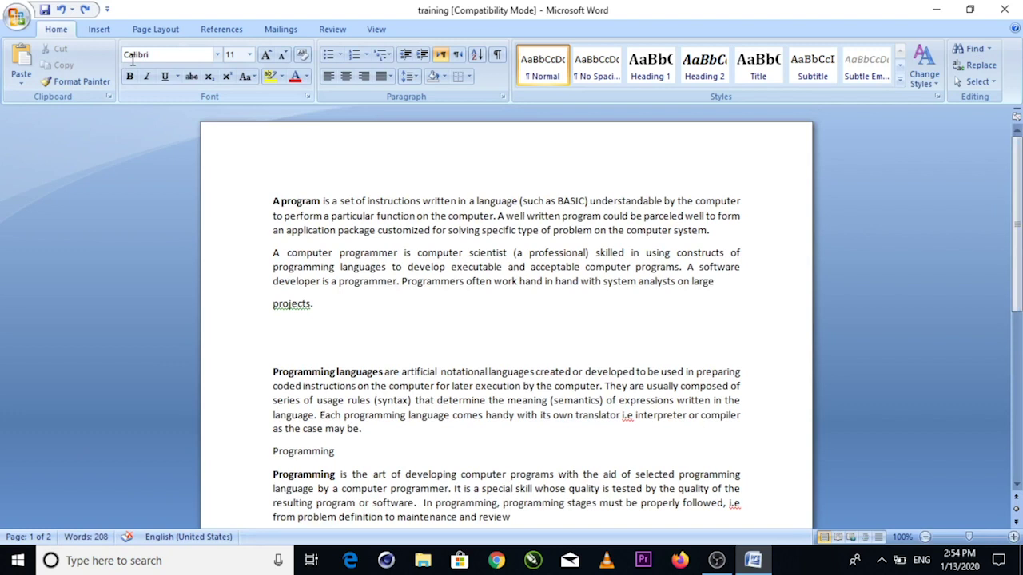
click(99, 31)
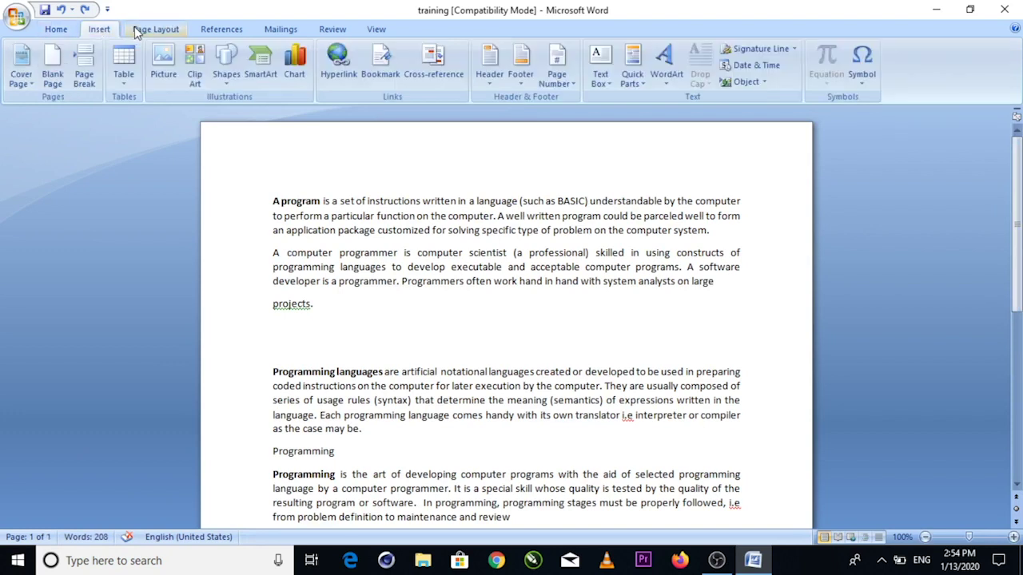
drag(1017, 256, 1017, 378)
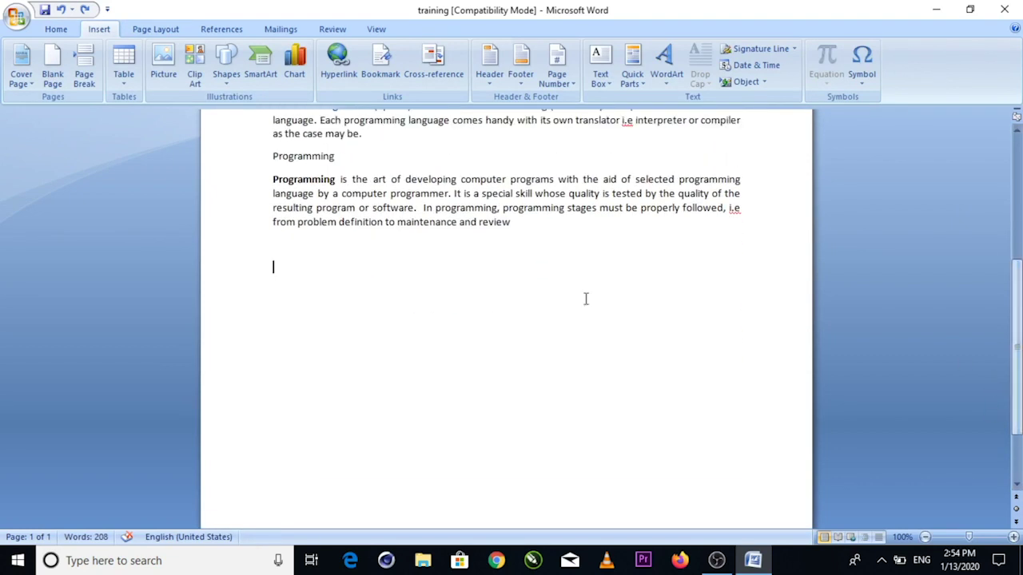
click(431, 179)
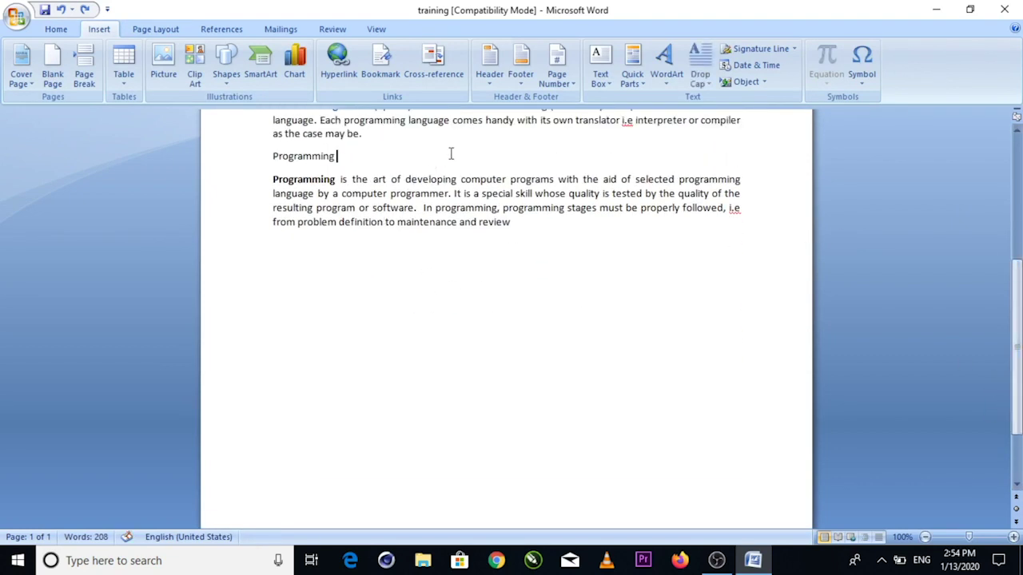
key(Return)
key(Return)
key(Return)
key(Return)
key(Return)
key(Return)
scroll(648, 292, down, 10)
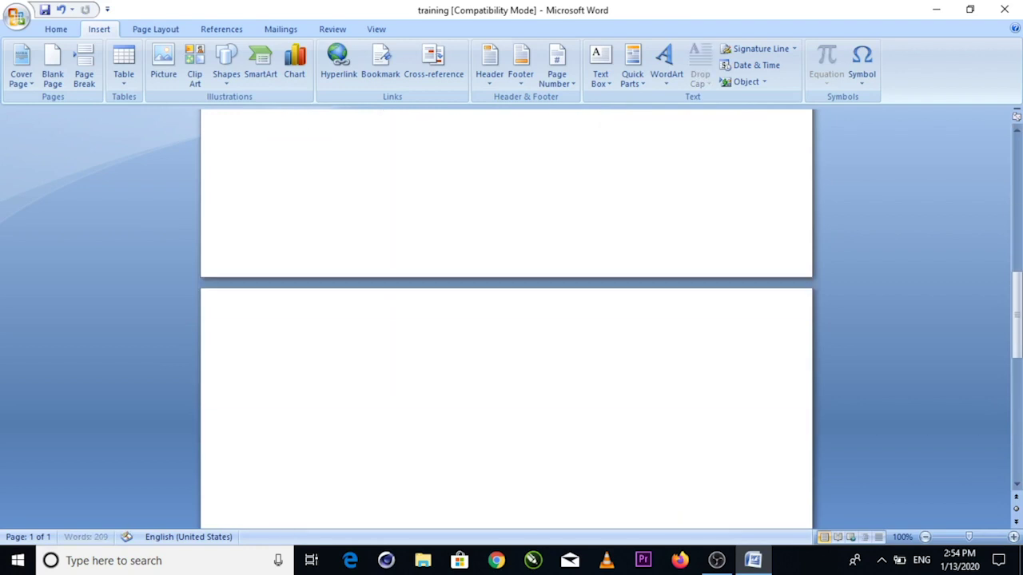
scroll(648, 292, up, 8)
key(Return)
key(Return)
key(Return)
key(Return)
key(Return)
key(Return)
key(Return)
key(Return)
key(Return)
key(Return)
key(Return)
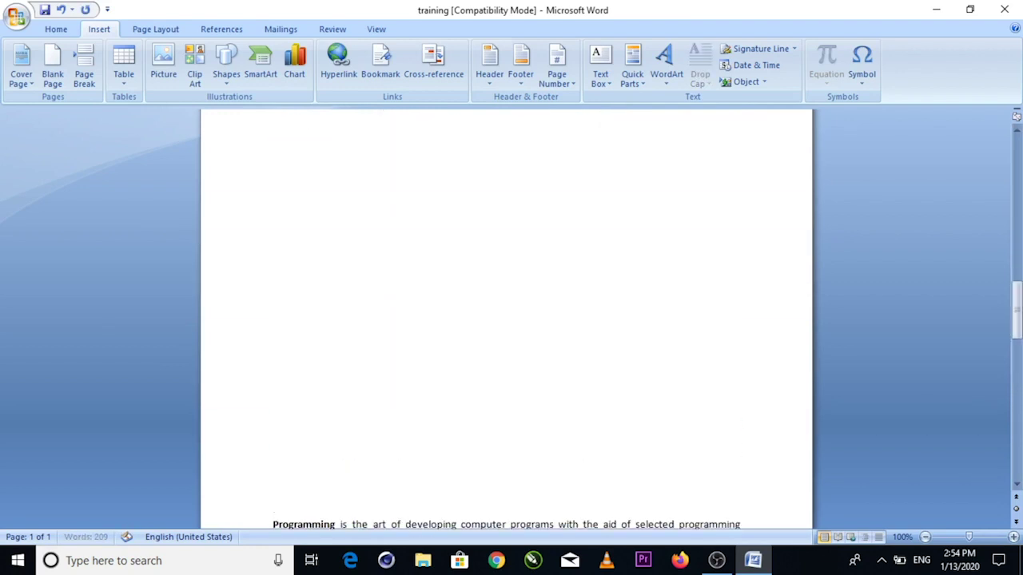
key(Return)
key(Return)
key(Return)
key(Return)
key(Return)
key(Return)
key(Return)
key(Return)
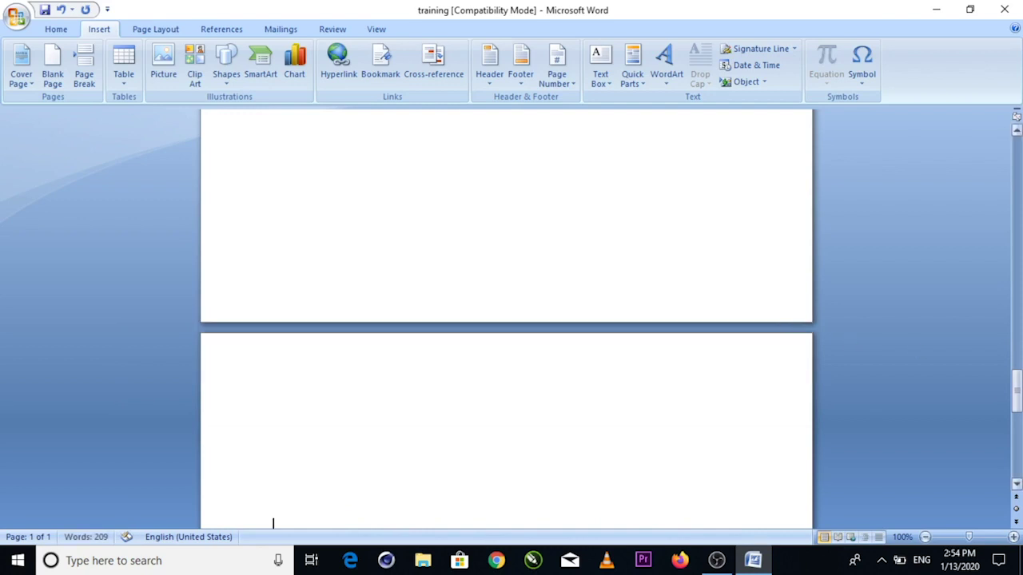
Step: Insert page numbers centred at the bottom of the pages using the Plain Number 2 style
drag(1016, 400, 1015, 462)
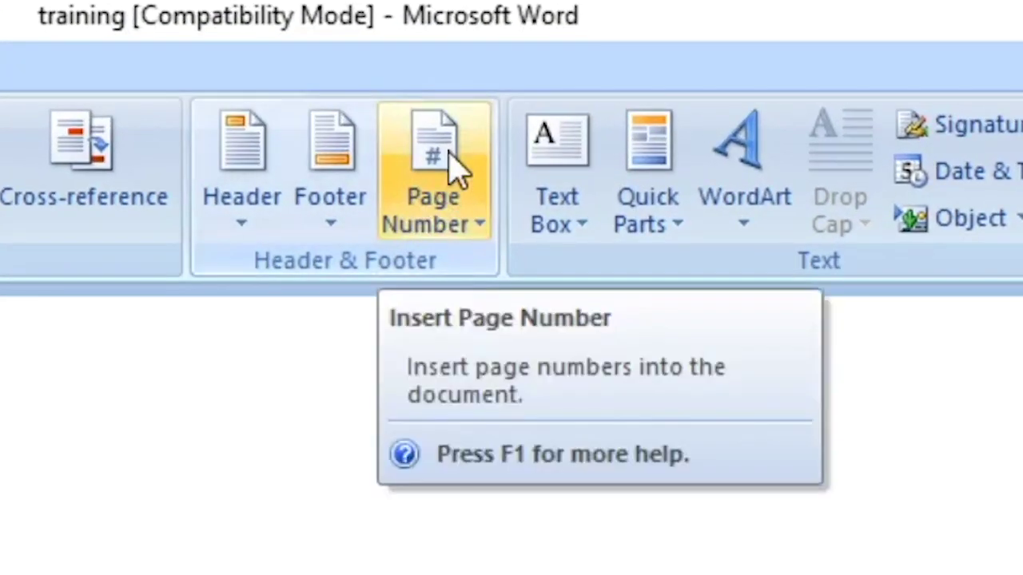
click(453, 166)
mouse_move(470, 276)
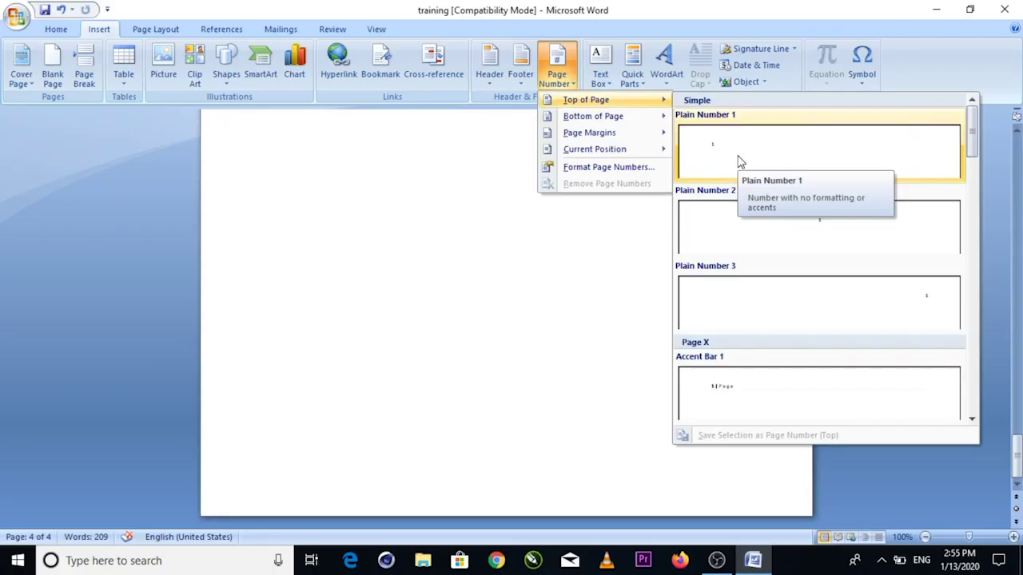
mouse_move(591, 116)
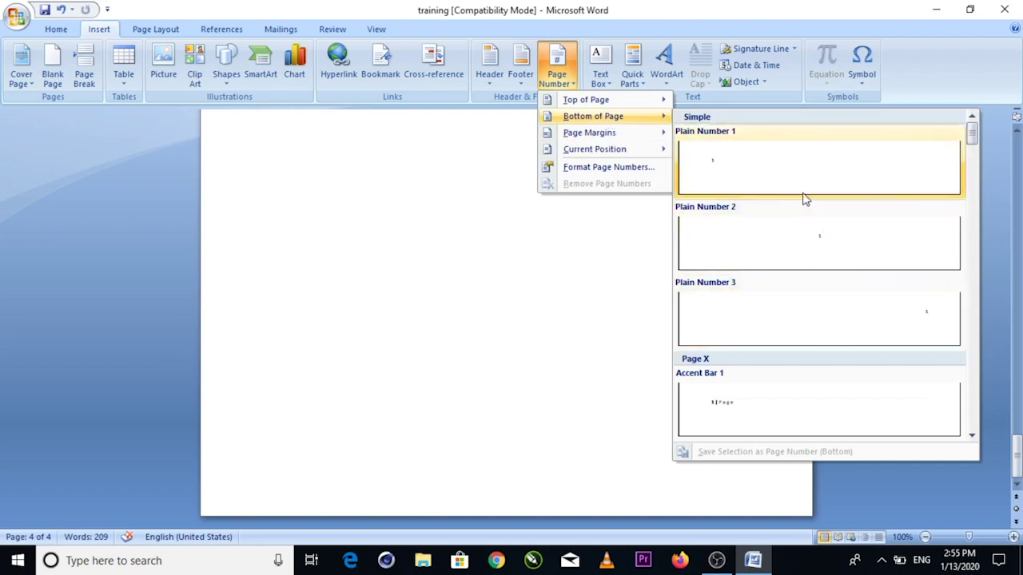
click(853, 244)
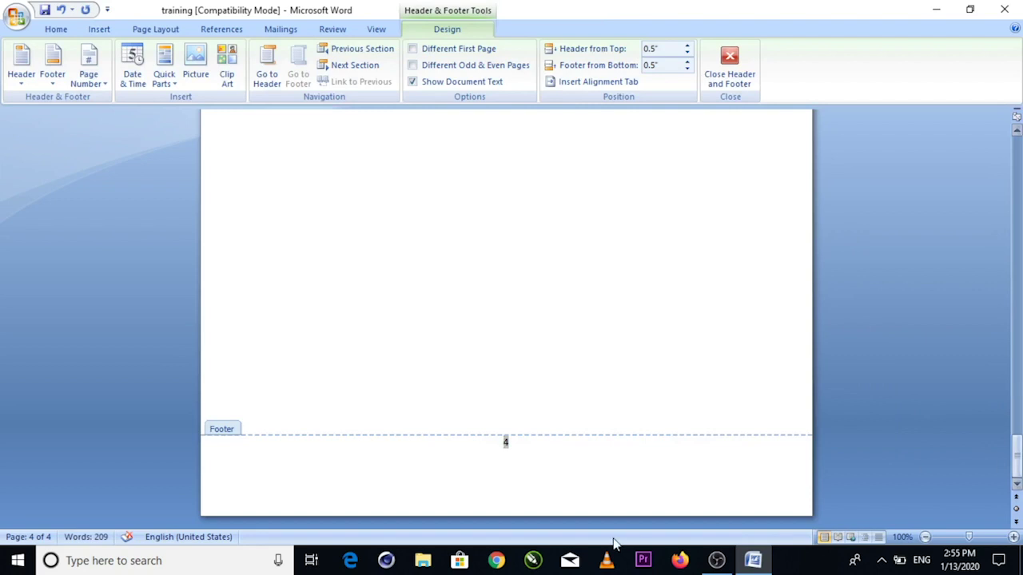
Step: Replace the page-number footer with the built-in Alphabet footer and fill its text placeholder with My Project
drag(1019, 469, 1019, 216)
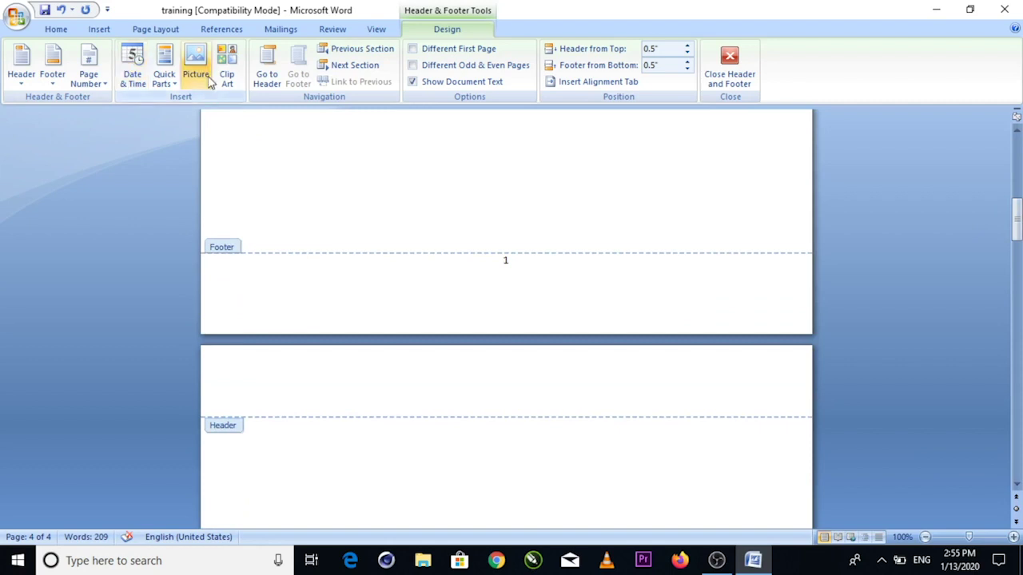
click(53, 32)
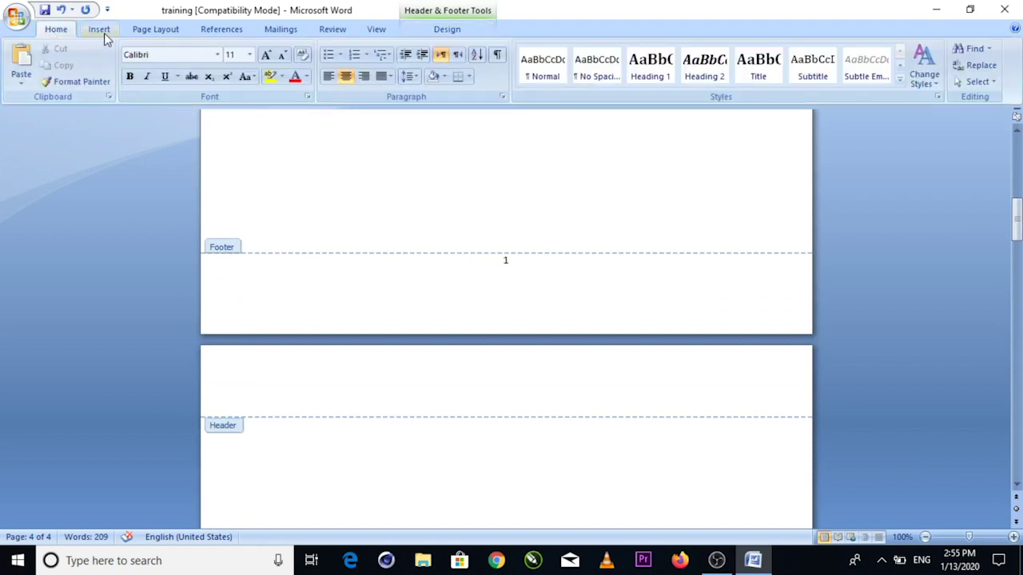
click(103, 35)
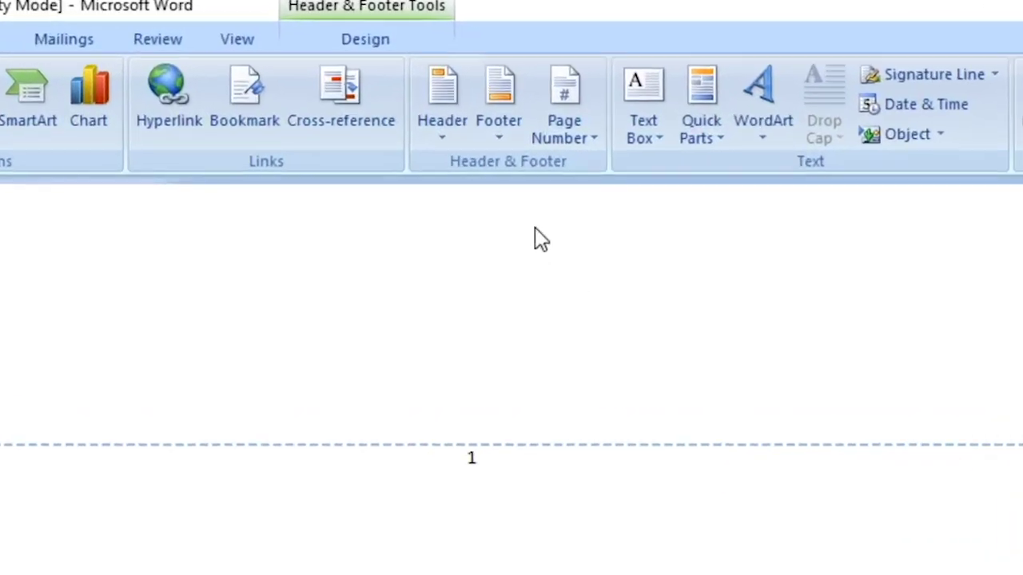
click(484, 135)
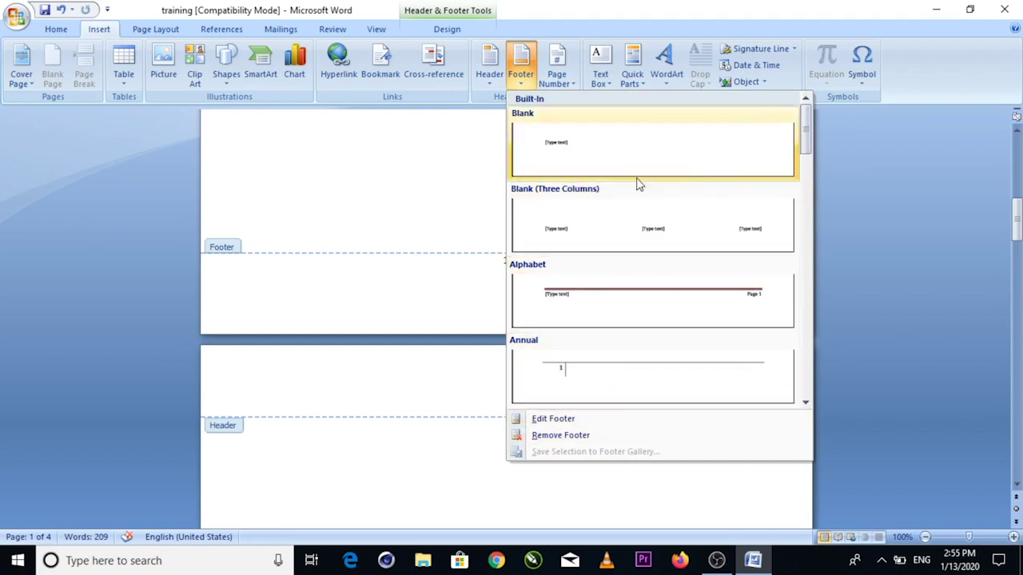
click(604, 295)
click(301, 266)
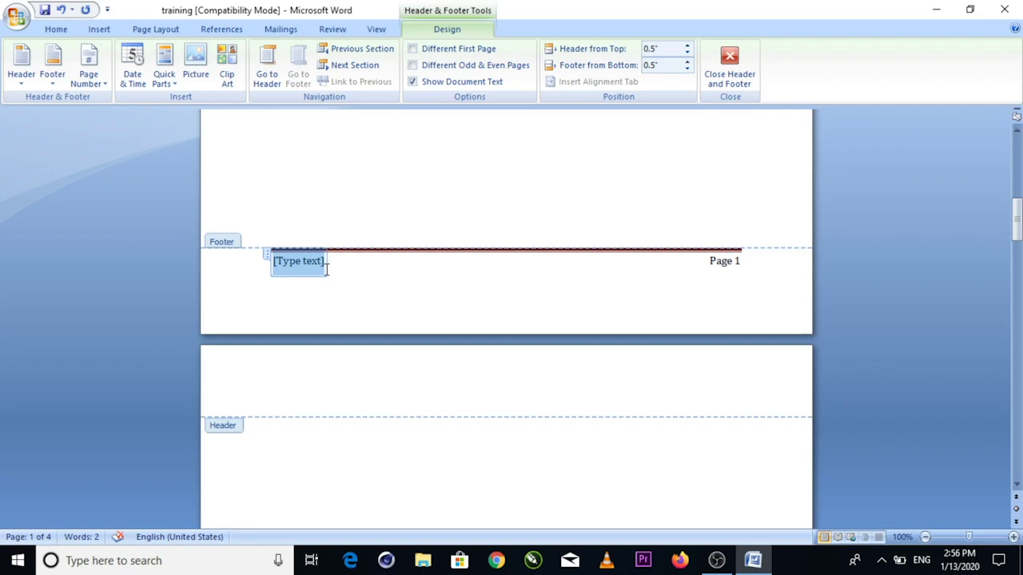
text(My Project)
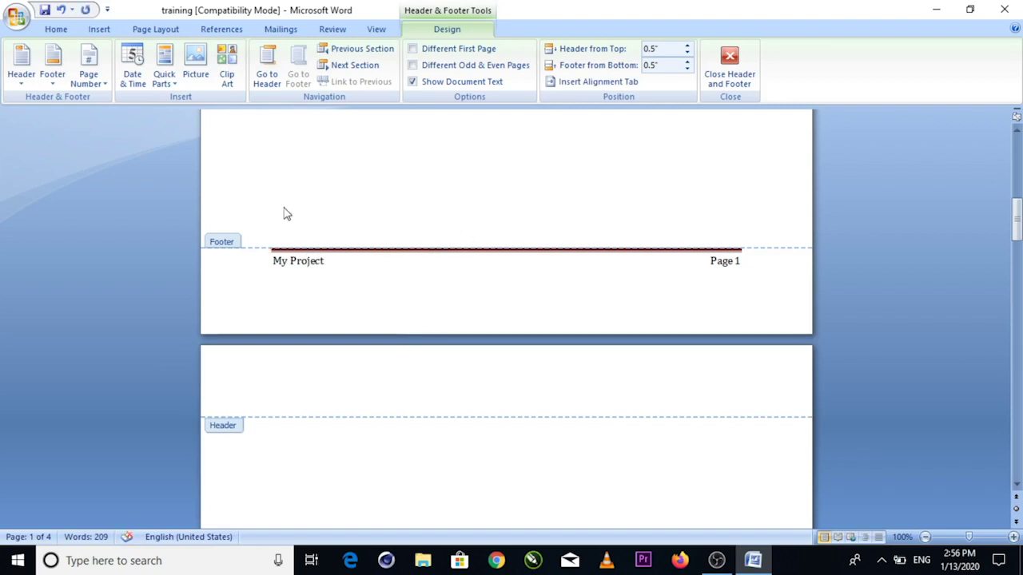
drag(1018, 216, 997, 171)
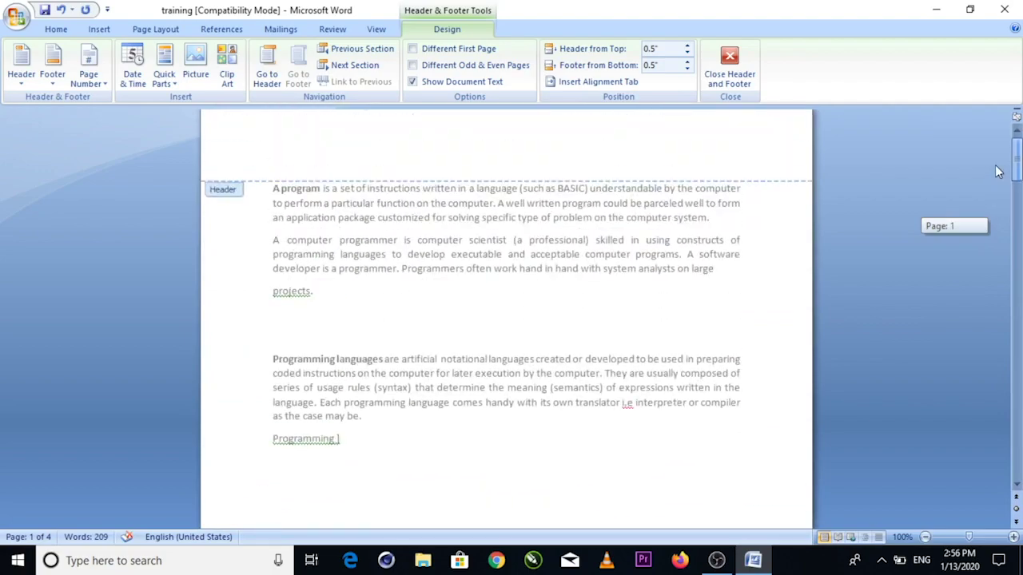